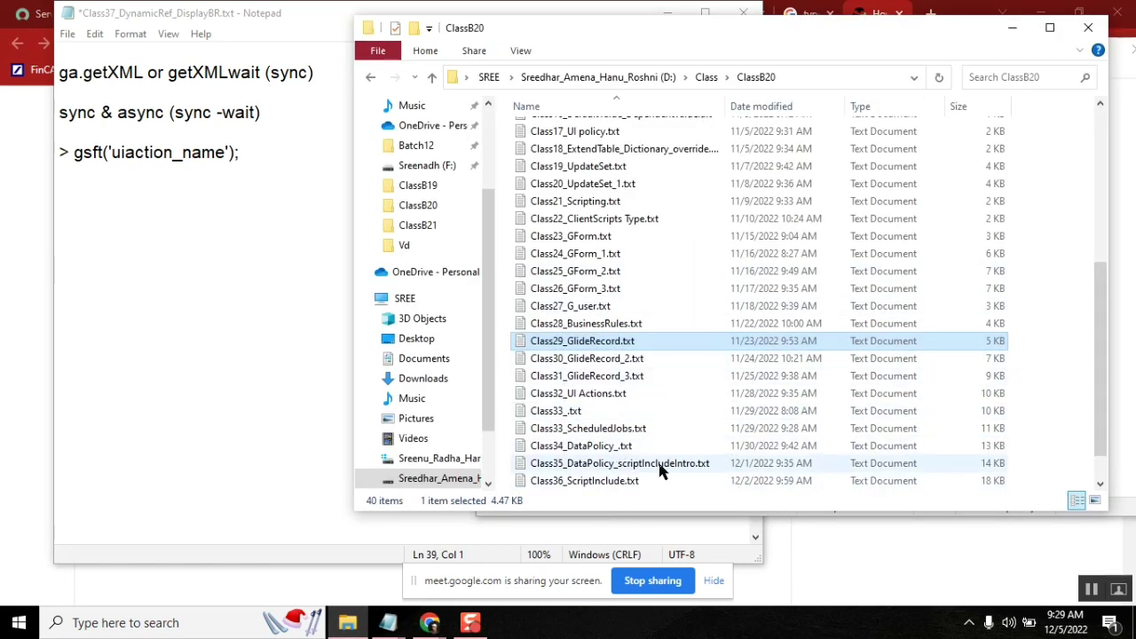
Open Class33_ScheduledJobs.txt from the ClassB20 folder in Notepad.
double_click(613, 428)
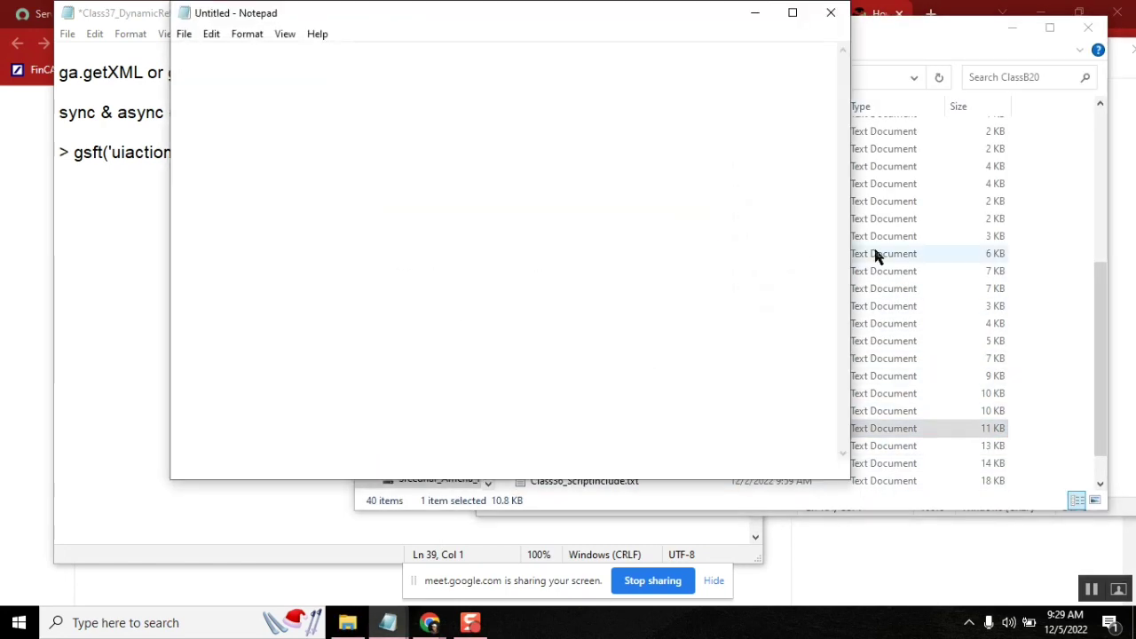
Select the inactive-user deactivation script in the Class33 notes, then return to the Class37 notes.
left_click(484, 254)
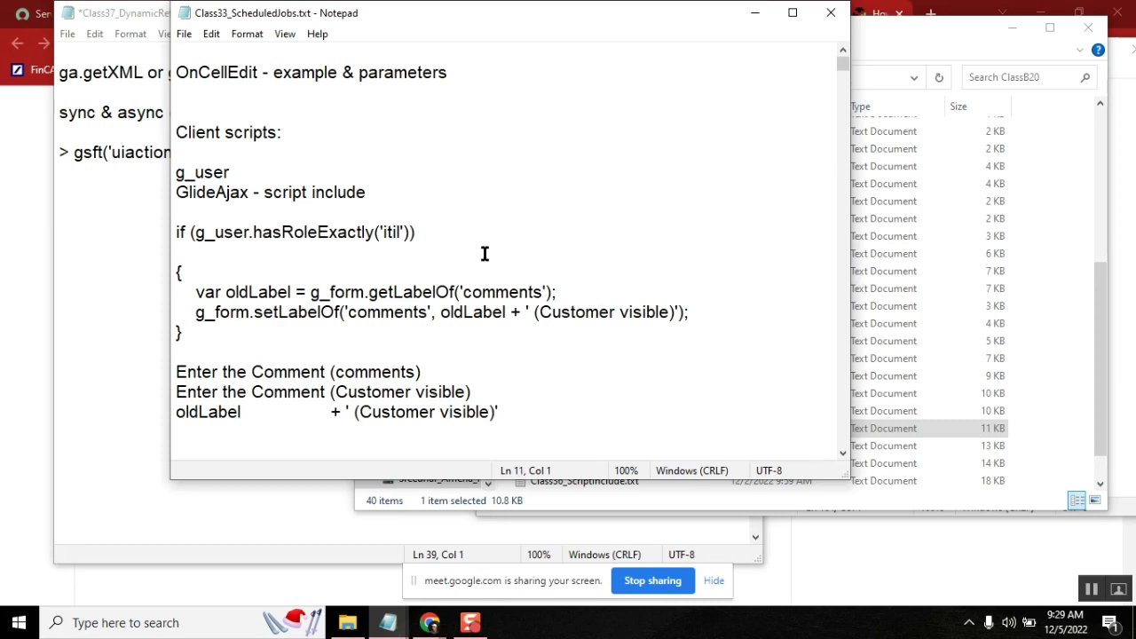
key("Down")
key("Down")
key("Down")
key("Down")
key("Down")
key("Down")
key("Down")
key("Down")
key("Down")
key("Down")
key("Down")
key("Down")
key("Down")
key("Down")
key("Down")
key("Down")
key("Down")
key("Down")
key("Down")
key("Down")
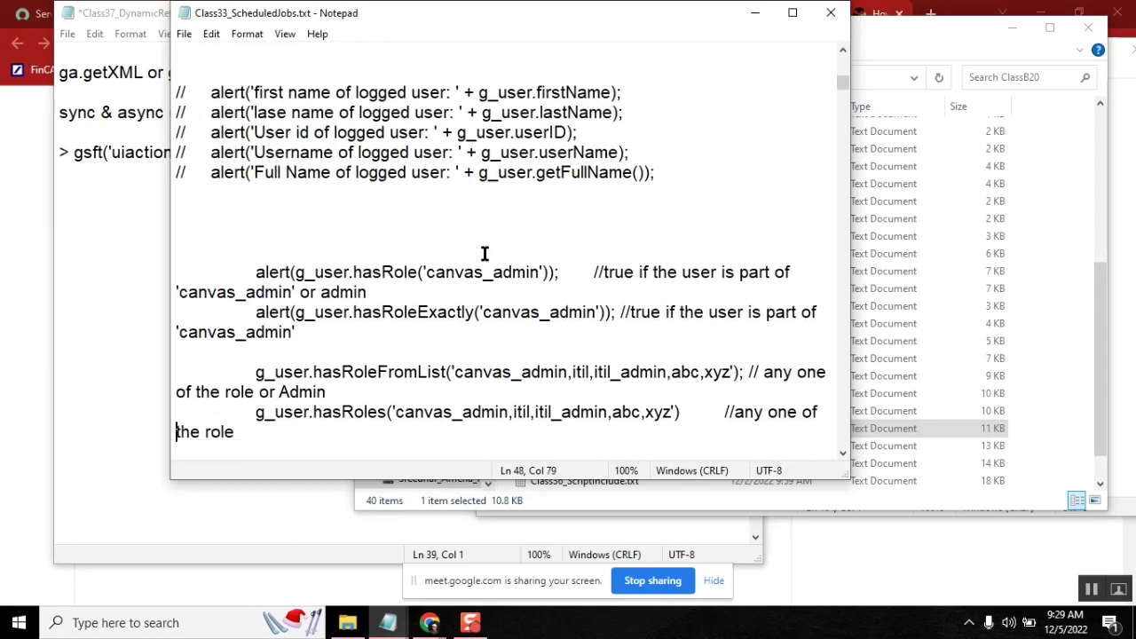
key("Down")
key("Down")
key("Down")
key("Down")
key("Down")
key("Down")
key("Down")
key("Down")
key("Down")
key("Down")
key("Down")
key("Down")
key("Down")
key("Down")
key("Down")
key("Down")
key("Down")
key("Down")
key("Down")
key("Down")
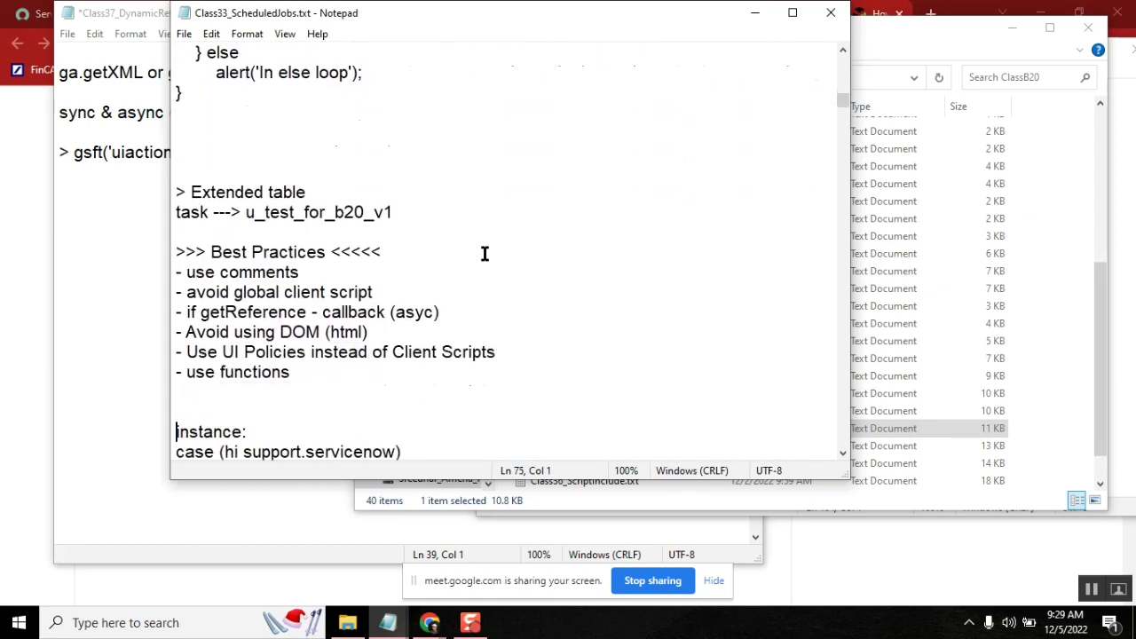
key("Down")
key("Down")
key("Down")
key("Down")
key("Down")
key("Down")
key("Down")
key("Down")
key("Down")
key("Down")
key("Down")
key("Down")
key("Down")
key("Down")
key("Down")
key("Down")
key("Down")
key("Down")
key("Down")
key("Down")
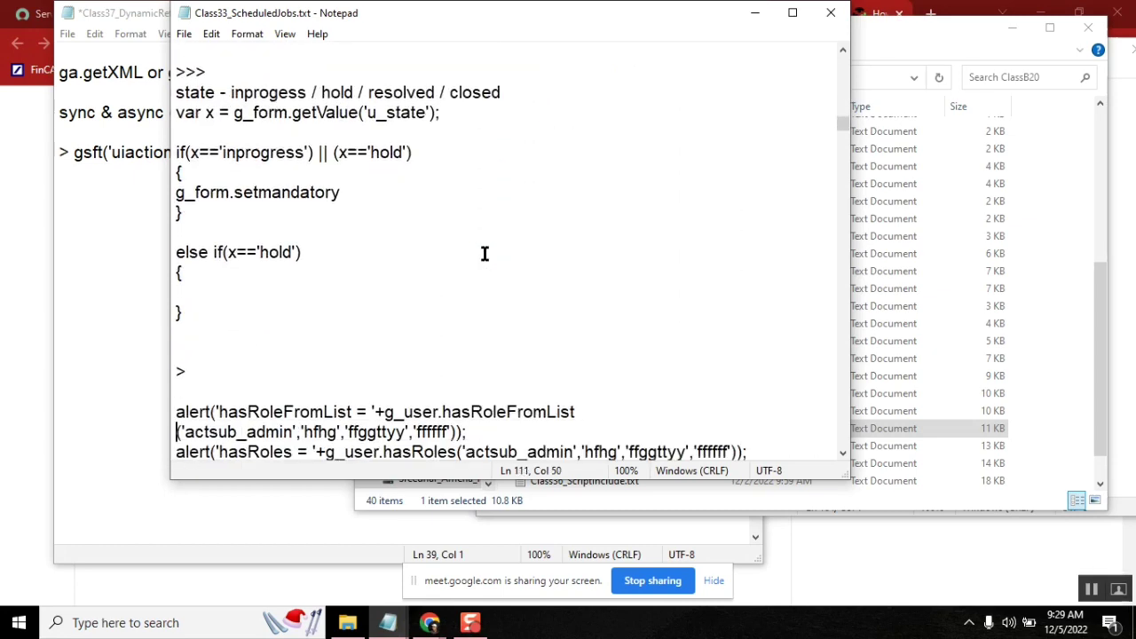
key("Down")
key("Down")
key("Down")
key("Down")
key("Down")
key("Down")
key("Down")
key("Down")
key("Down")
key("Down")
key("Down")
key("Down")
key("Down")
key("Down")
key("Down")
key("Down")
key("Down")
key("Down")
key("Down")
key("Down")
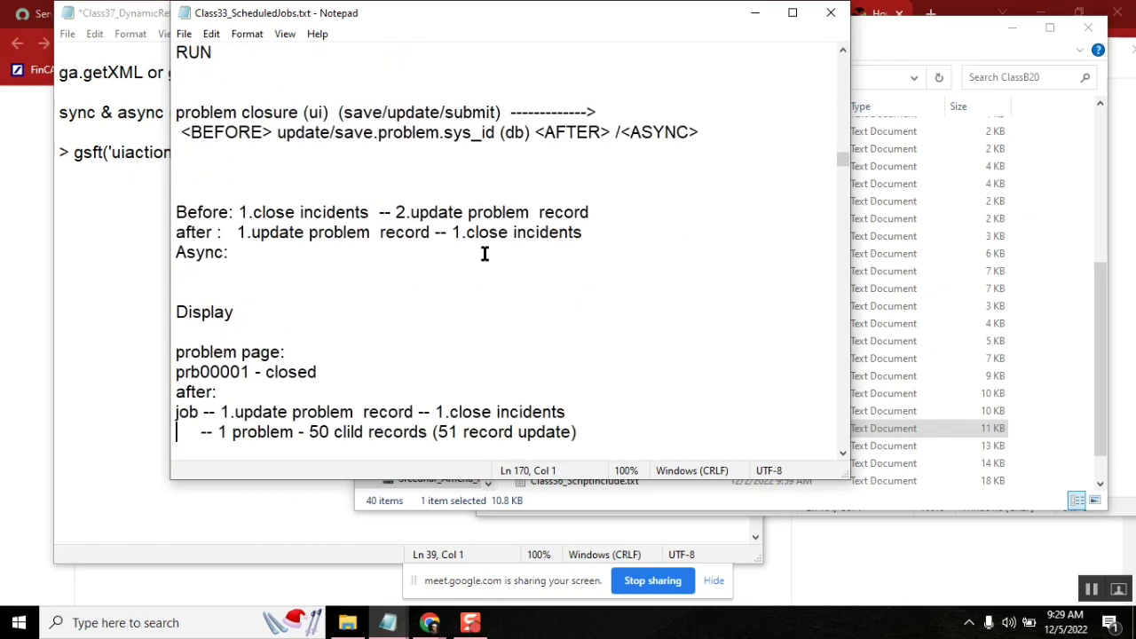
key("ctrl+End")
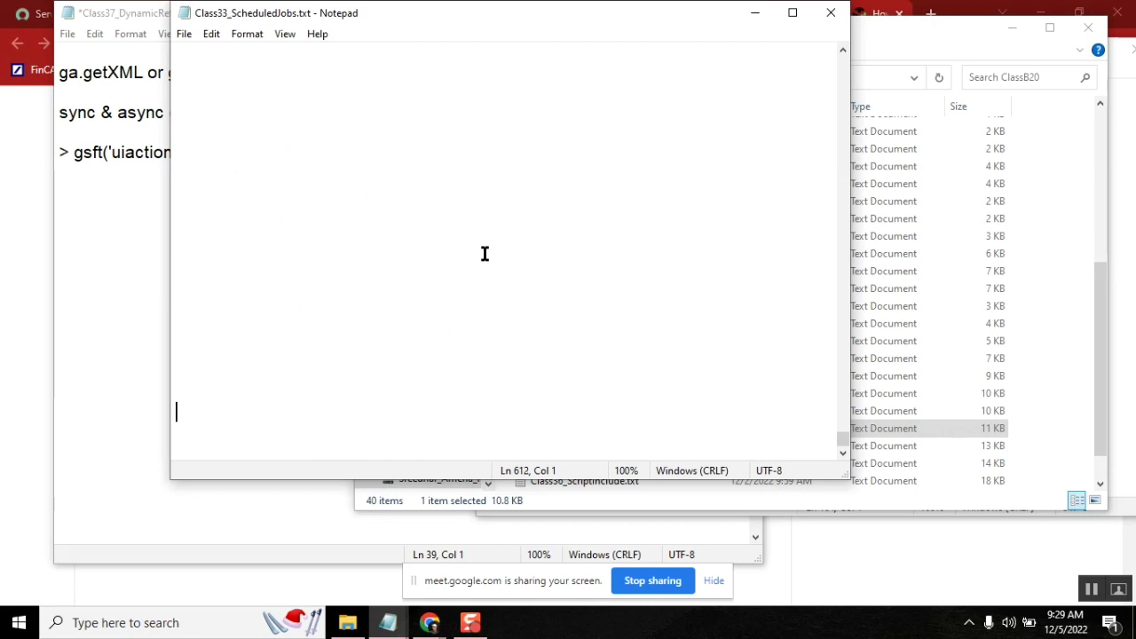
key("Up")
key("Up")
key("Up")
key("Up")
key("Up")
key("Up")
key("Up")
key("Up")
key("Up")
key("Up")
key("Up")
key("Up")
key("Up")
key("Up")
key("Up")
key("Up")
key("Up")
key("Up")
key("Up")
key("Up")
key("Up")
key("Up")
key("Up")
key("Up")
key("Up")
key("Up")
key("Up")
key("Up")
key("Up")
key("Up")
key("Up")
key("Up")
key("Up")
key("Up")
key("Up")
key("Up")
key("Up")
key("Up")
key("Up")
key("Up")
key("Down")
key("Down")
key("Down")
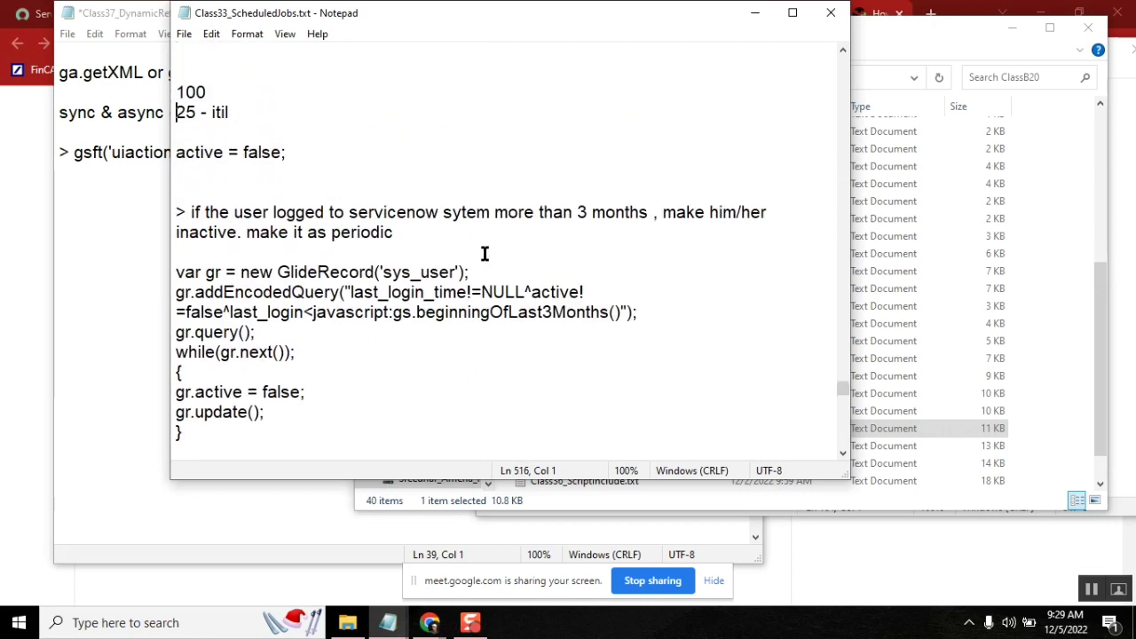
key("Down")
key("Down")
key("Down")
key("Down")
key("shift+Down")
key("shift+Down")
key("shift+Down")
key("shift+Down")
key("shift+Down")
key("shift+Down")
key("shift+Down")
key("shift+Down")
key("shift+Down")
key("shift+Down")
key("shift+Down")
key("shift+Down")
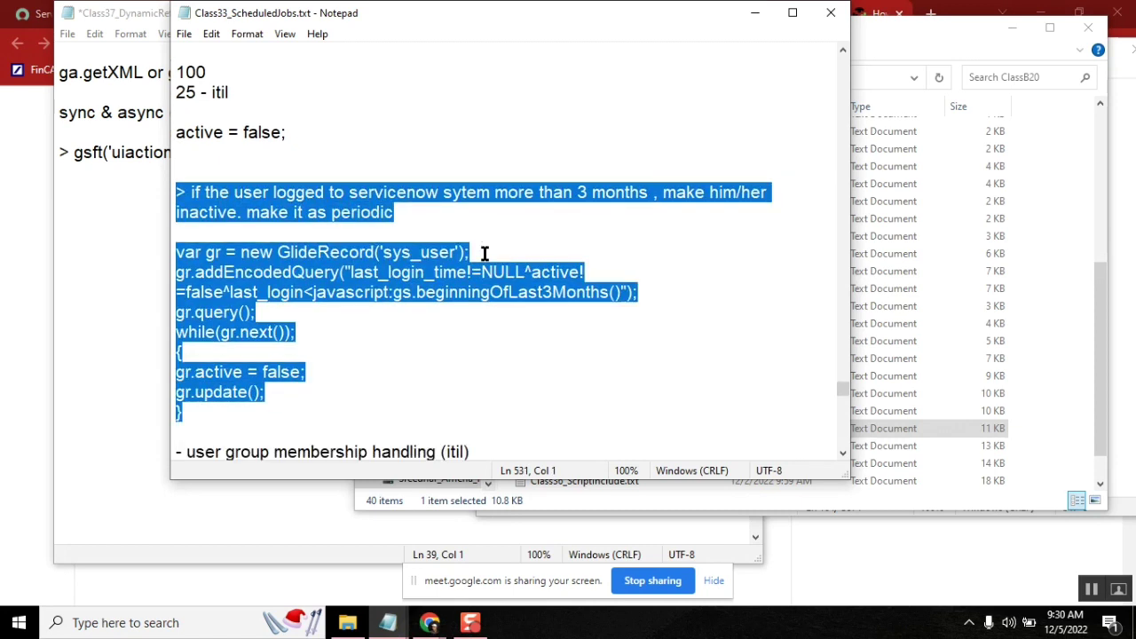
left_click(92, 244)
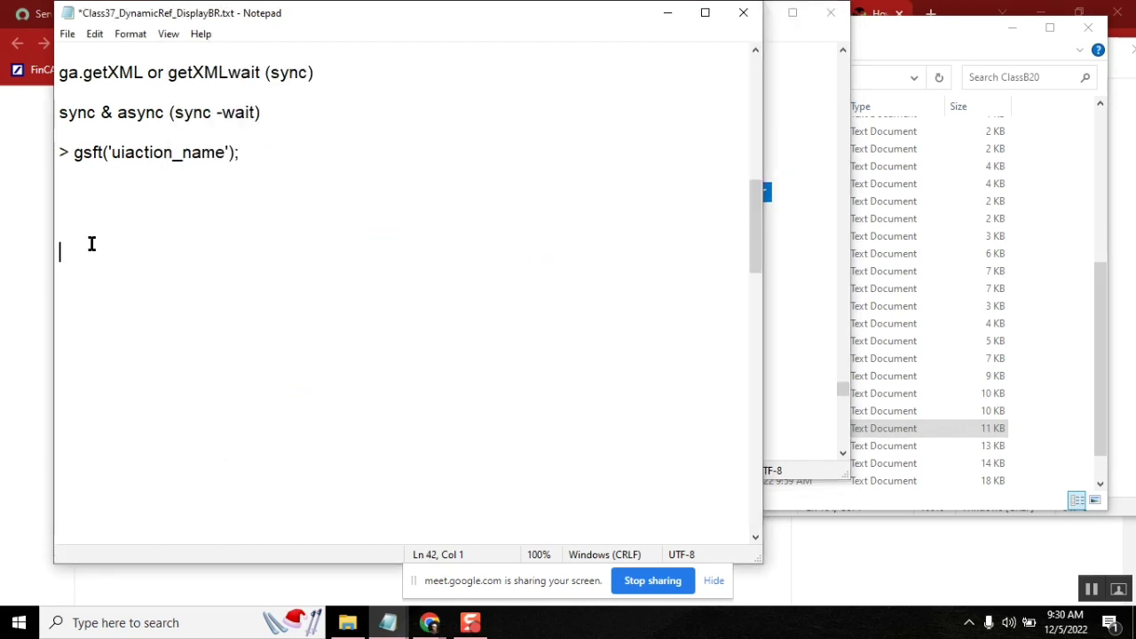
Paste the deactivation script into the Class37 notes and widen the window so lines unwrap.
type("> if the user logged to servicenow sytem more than 3 months , make him/her inactive. make it as periodic  var gr = new GlideRecord('sys_user'); gr.addEncodedQuery(\"last_login_time!=NULL^active!=false^last_login<javascript:gs.beginningOfLast3Months()\"); gr.query(); while(gr.next()); { gr.active = false; gr.update(); }")
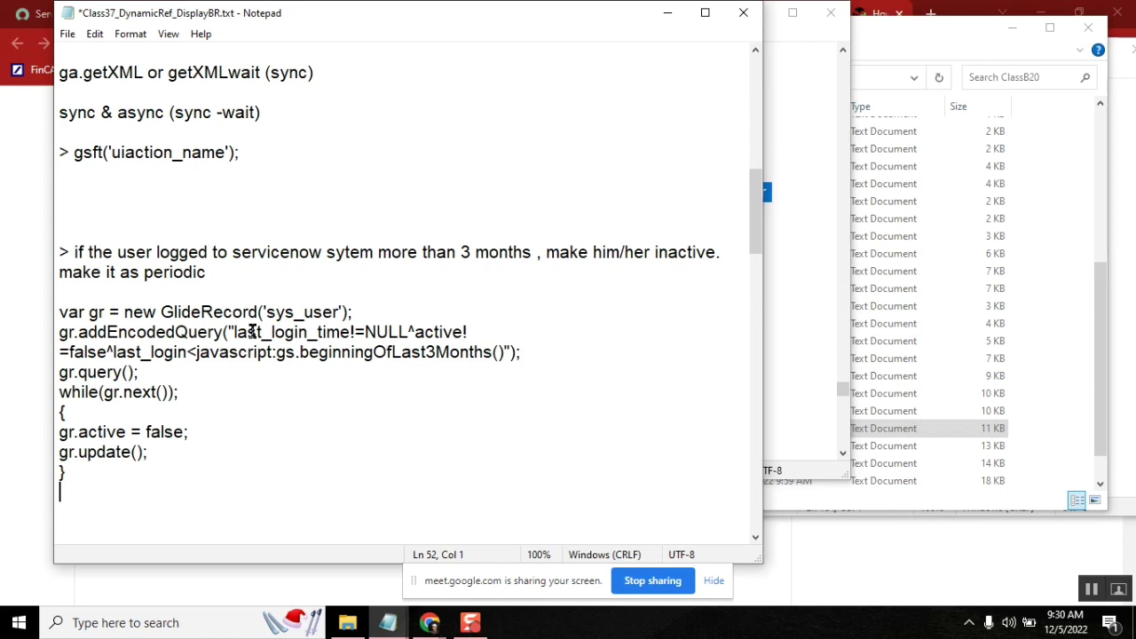
double_click(472, 253)
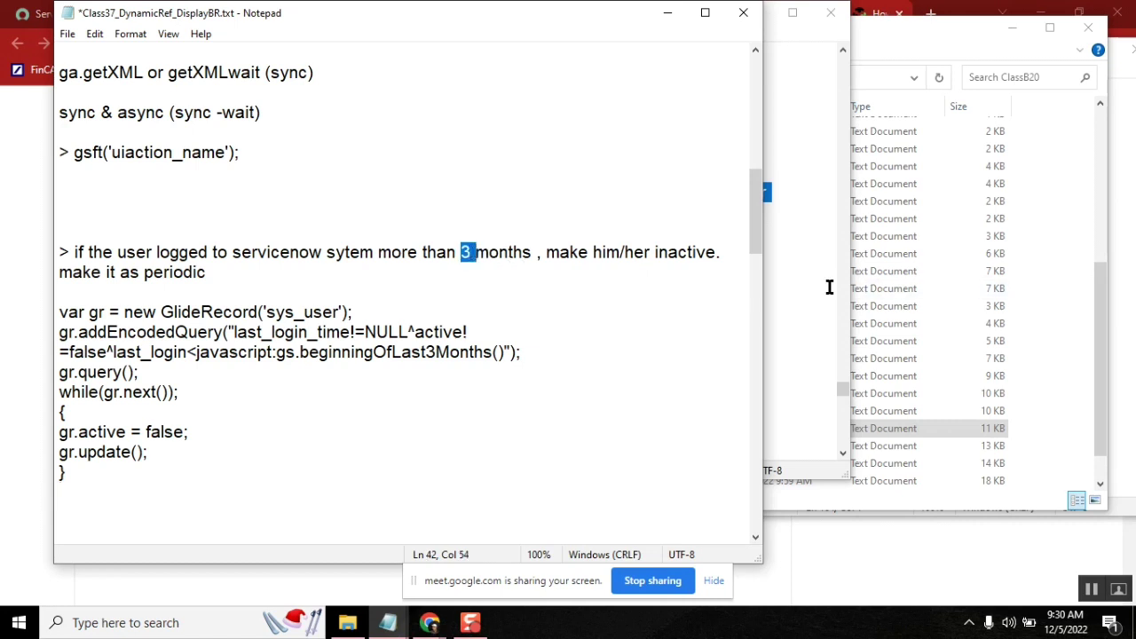
left_click_drag(763, 311, 1087, 325)
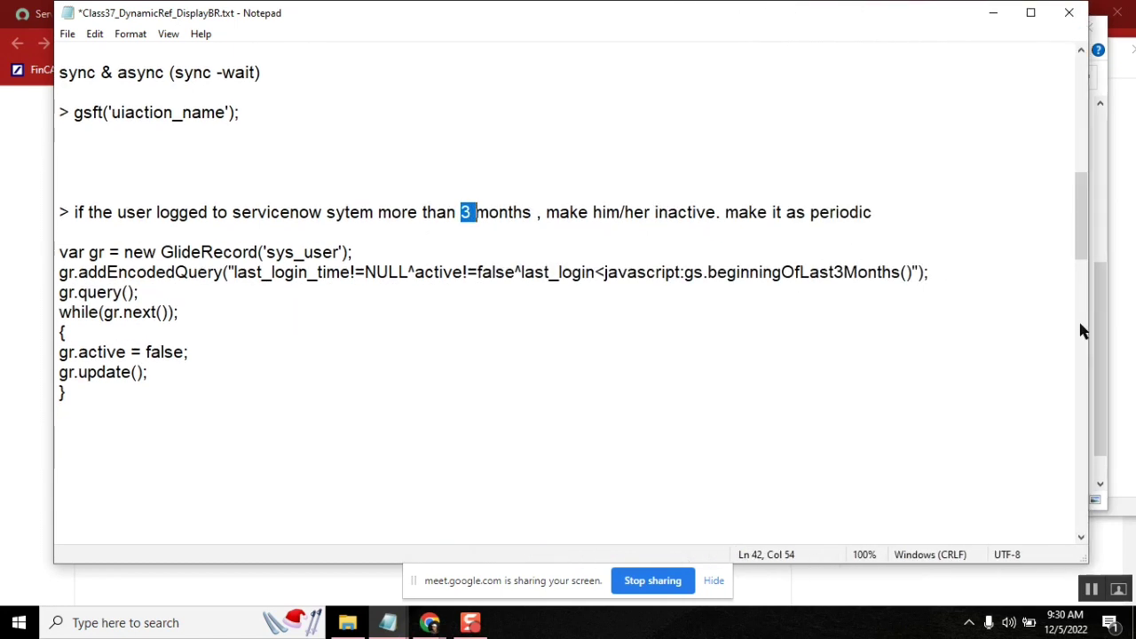
Review the pasted sys_user GlideRecord code setting active to false.
double_click(164, 354)
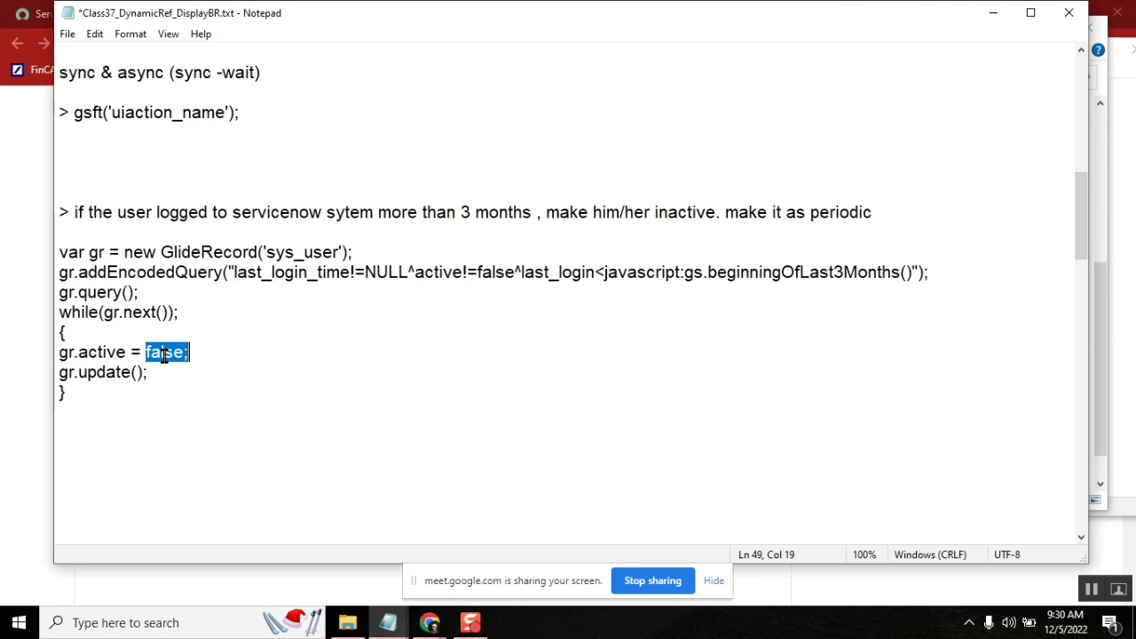
left_click(90, 167)
left_click(58, 252)
left_click(89, 404, "shift")
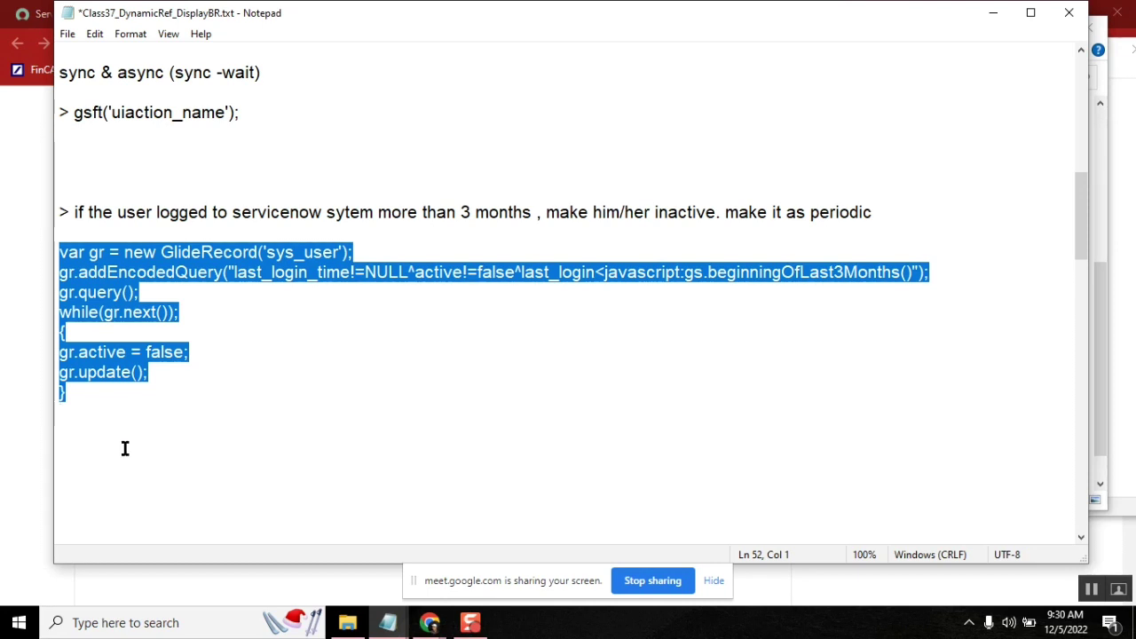
left_click(118, 433)
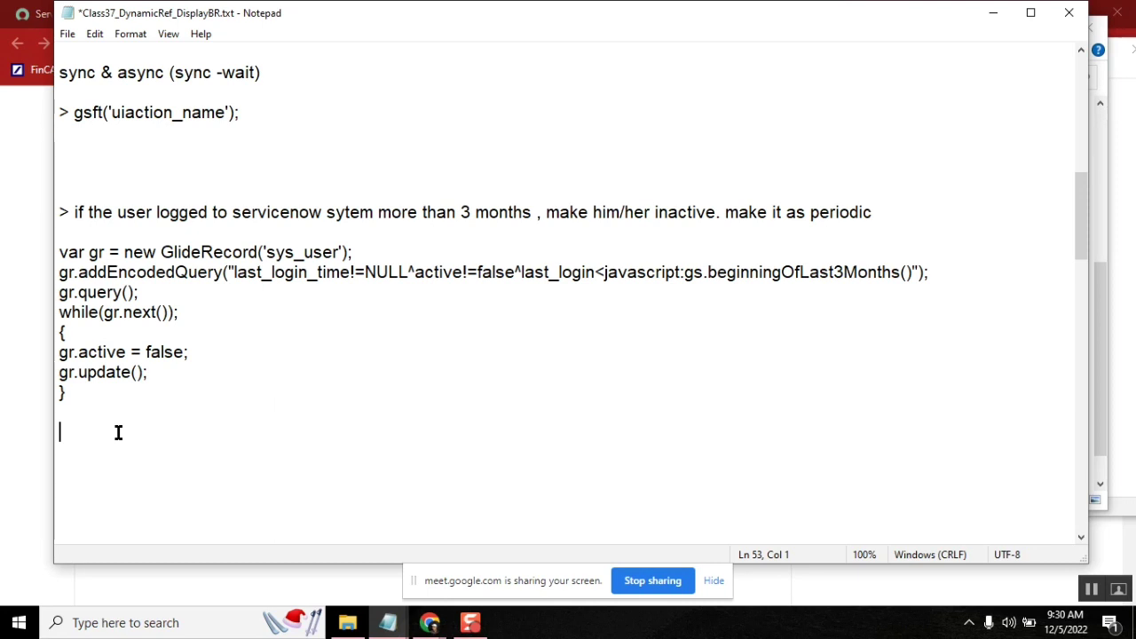
Add bullets '- background script' and '- scheduled jobs ( excute now)' below the script.
type("-")
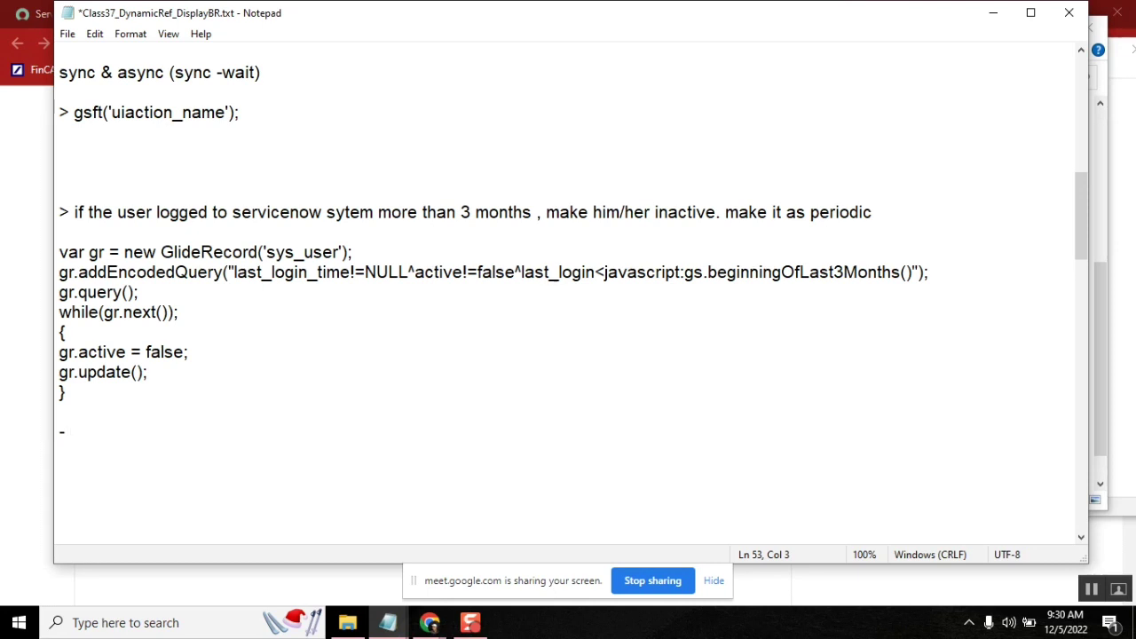
key("Return")
type("- sc")
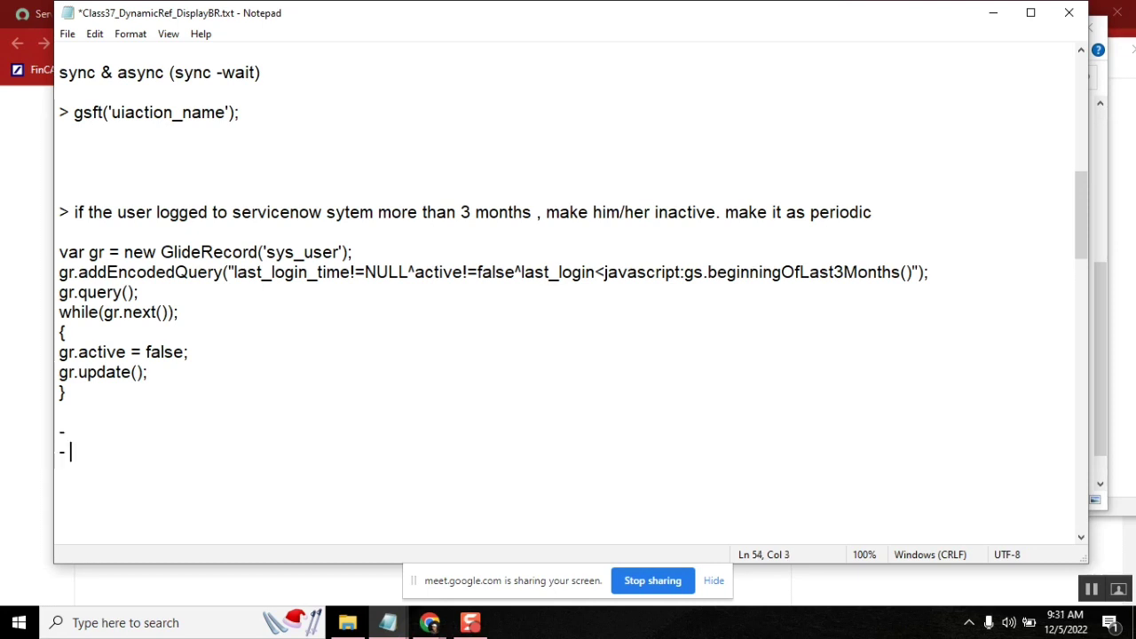
key("BackSpace")
key("BackSpace")
type("scheduled obs")
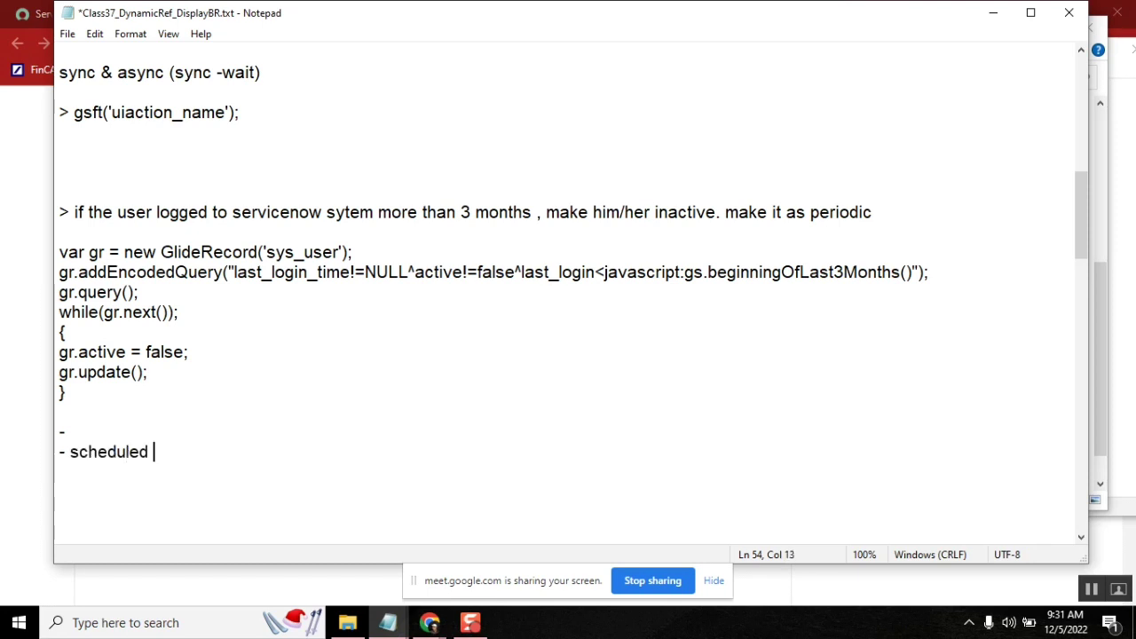
key("BackSpace")
key("BackSpace")
key("BackSpace")
type("jobs (")
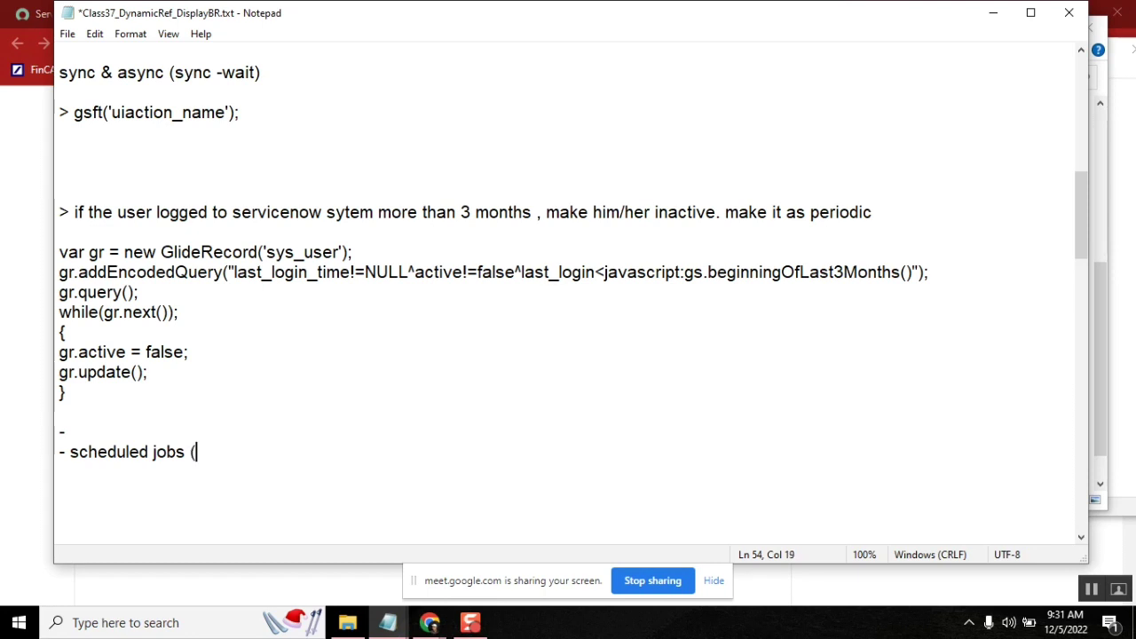
type(" excute r")
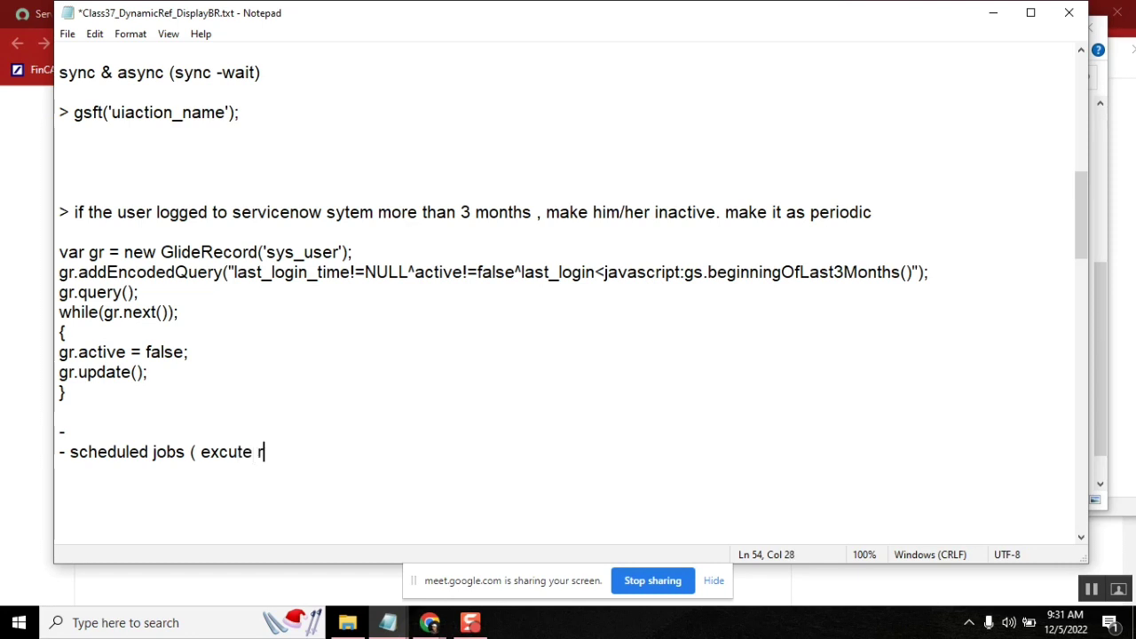
key("BackSpace")
type("now)")
double_click(88, 450)
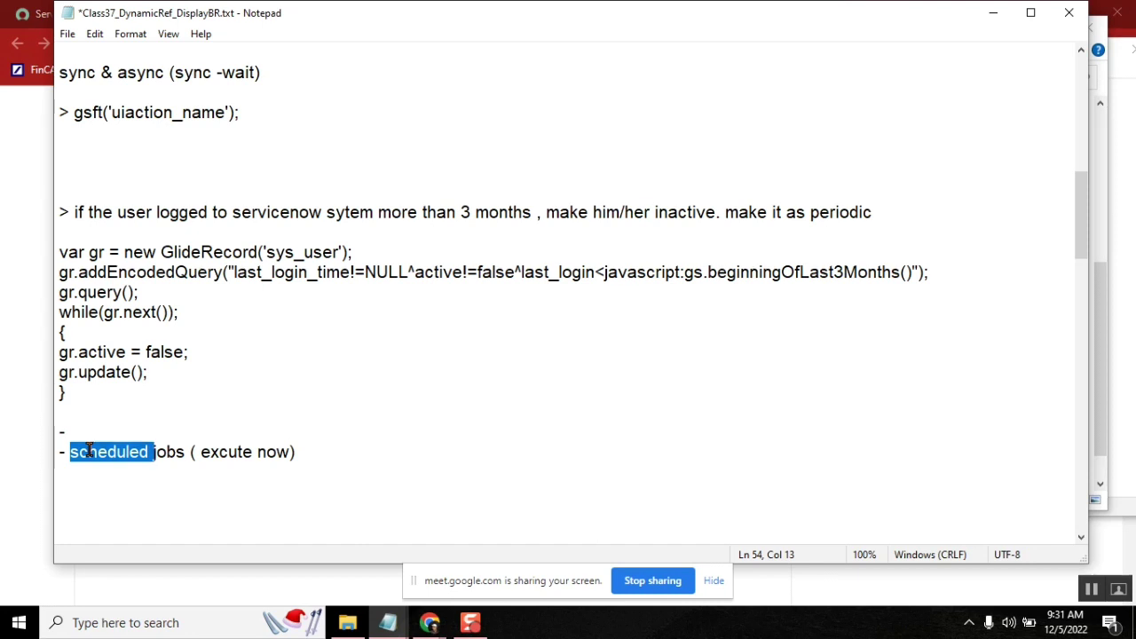
left_click(126, 430)
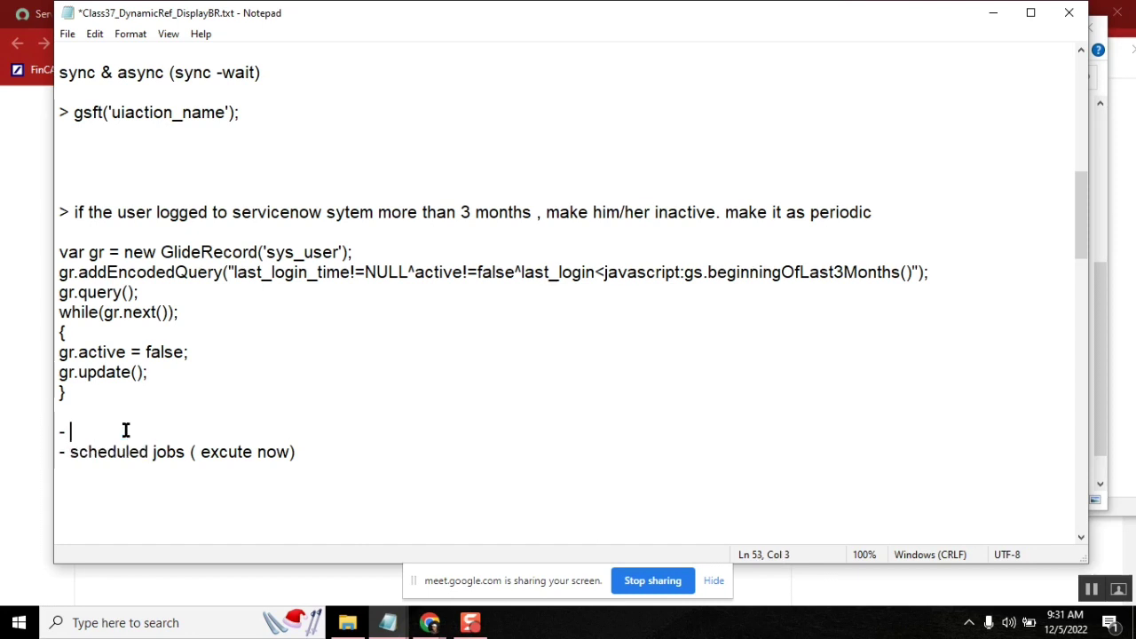
type("background script")
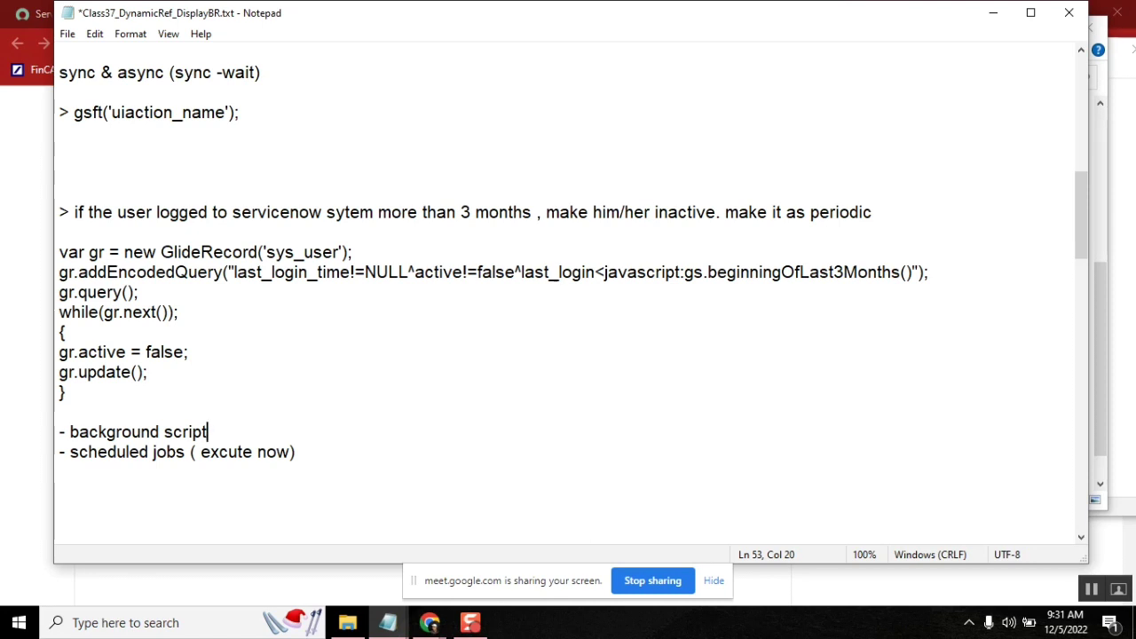
Highlight the background script and scheduled jobs options to point them out.
left_click(71, 433)
left_click(222, 432, "shift")
double_click(126, 454)
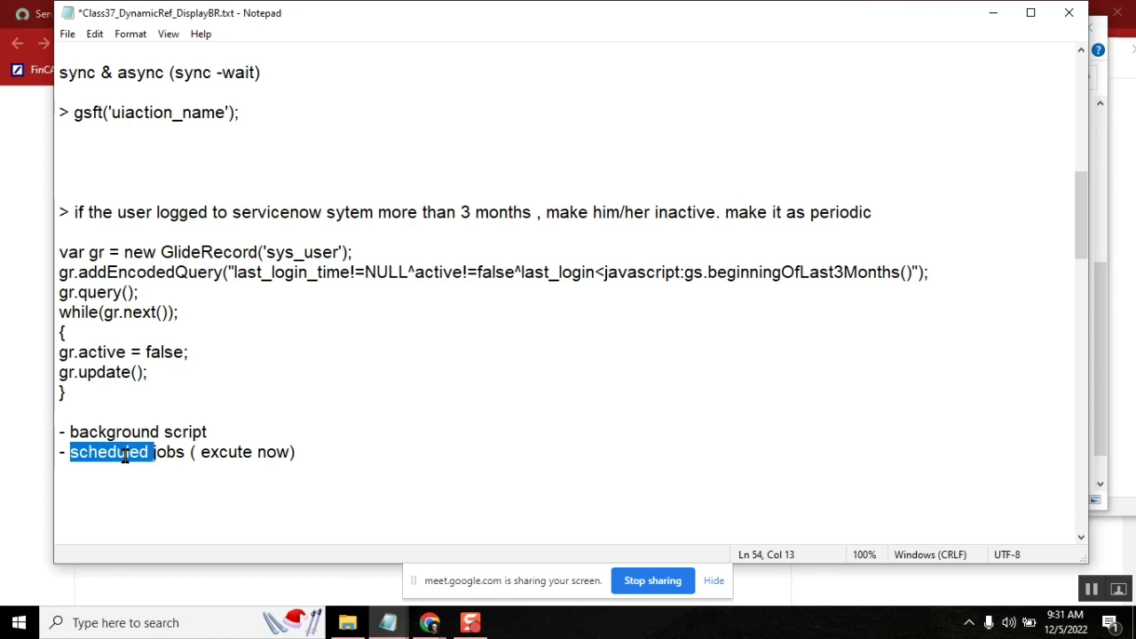
double_click(237, 453)
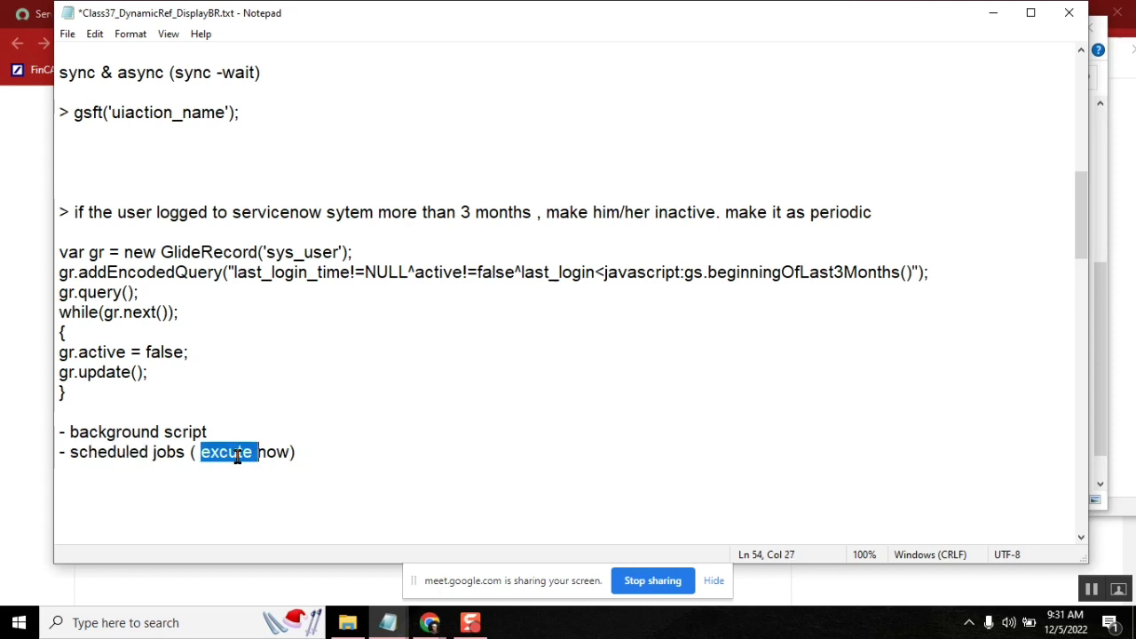
left_click(70, 414)
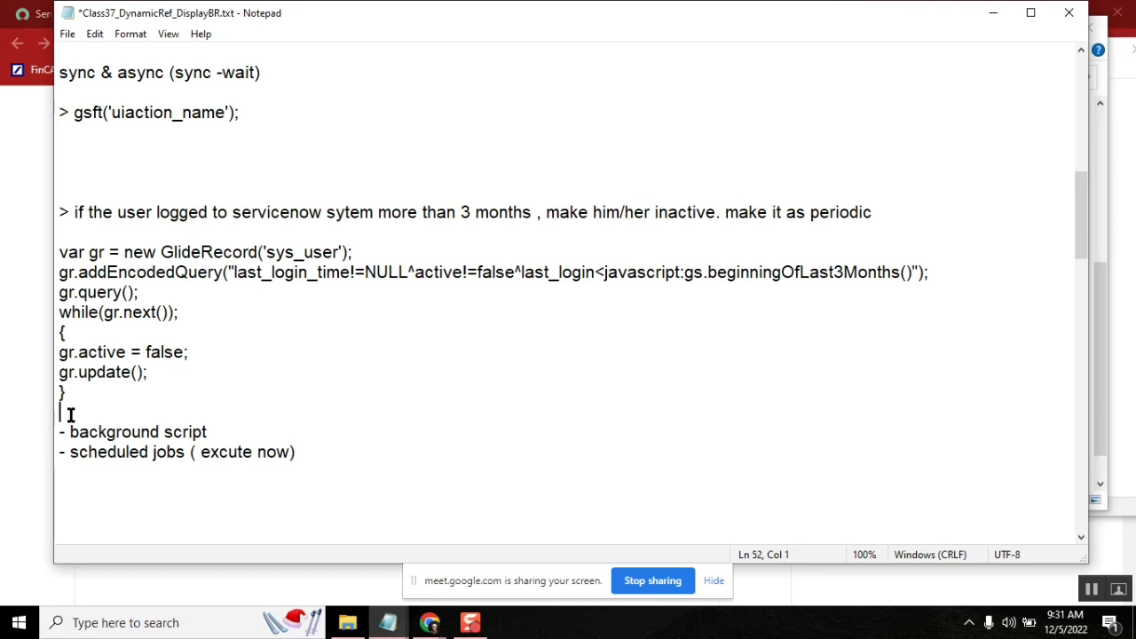
left_click(349, 440)
left_click(321, 457)
left_click(60, 432, "shift")
left_click(322, 452)
Add a third bullet '- Fix' beneath the list, emphasising 'scheduled' and 'background'.
left_click_drag(456, 21, 570, 29)
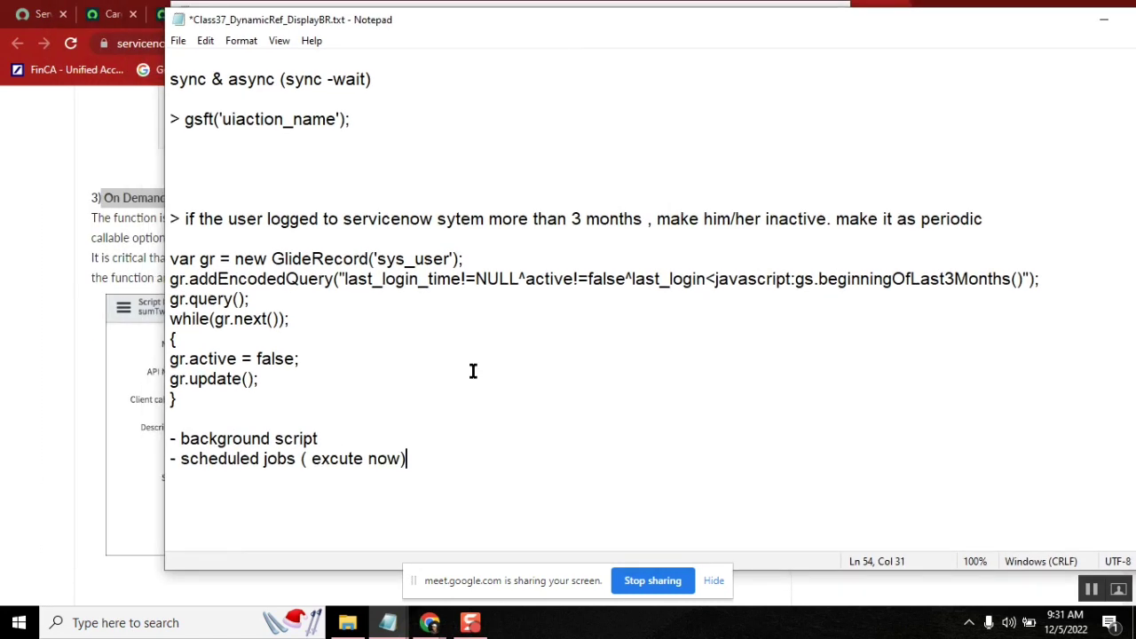
key("Return")
type("- Fix")
double_click(224, 466)
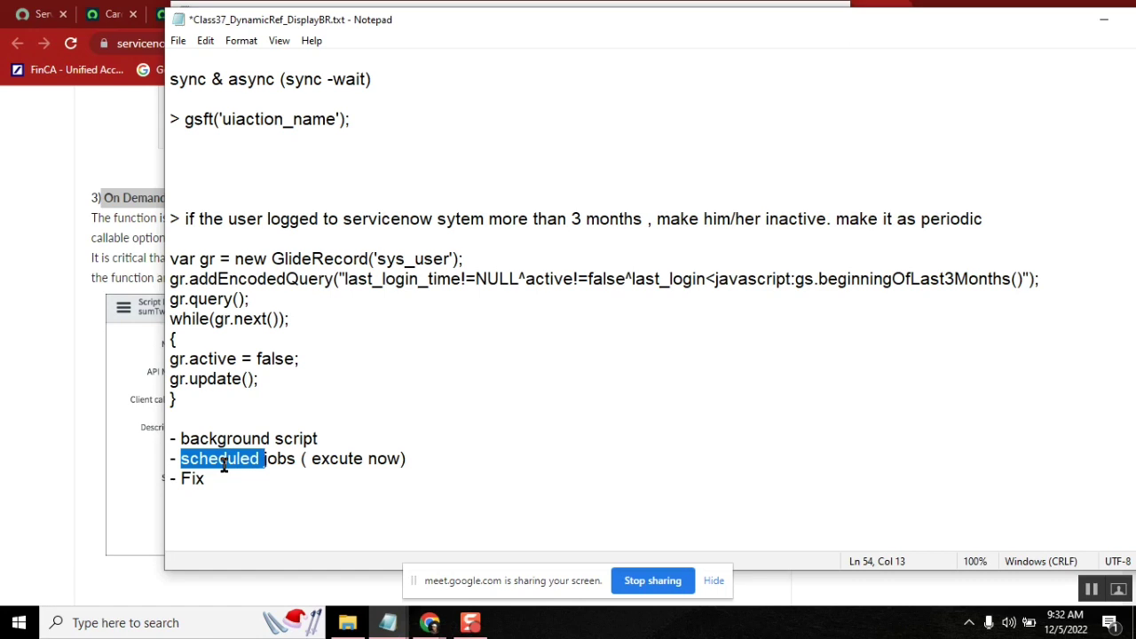
double_click(222, 444)
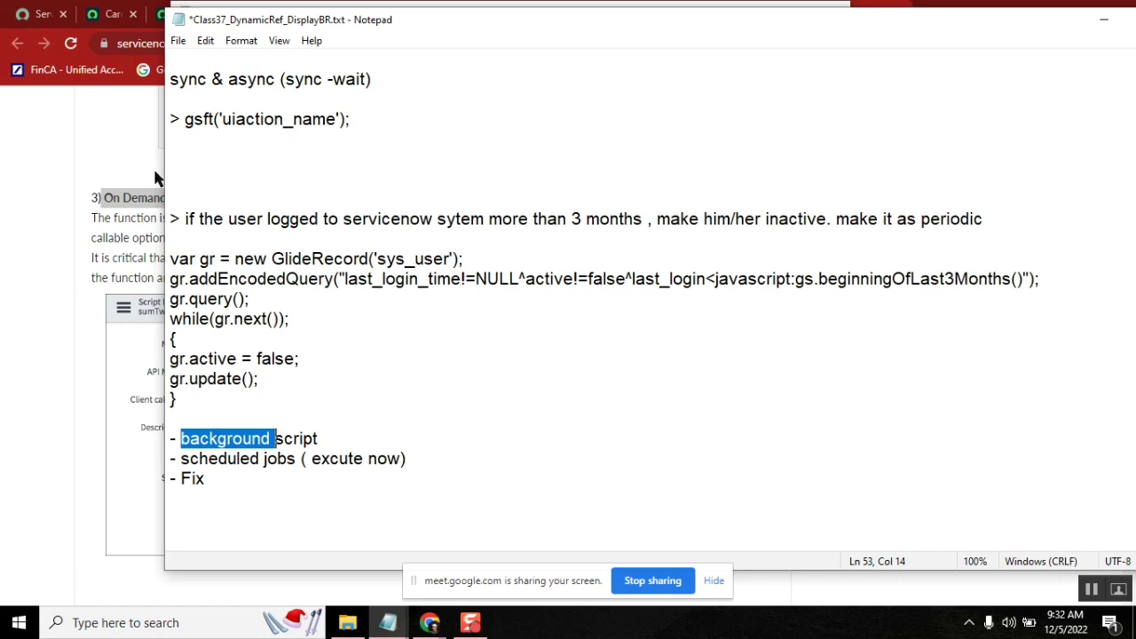
left_click(107, 13)
Open the Fix Scripts module in a new tab via the navigator search 'fix'.
left_click(131, 158)
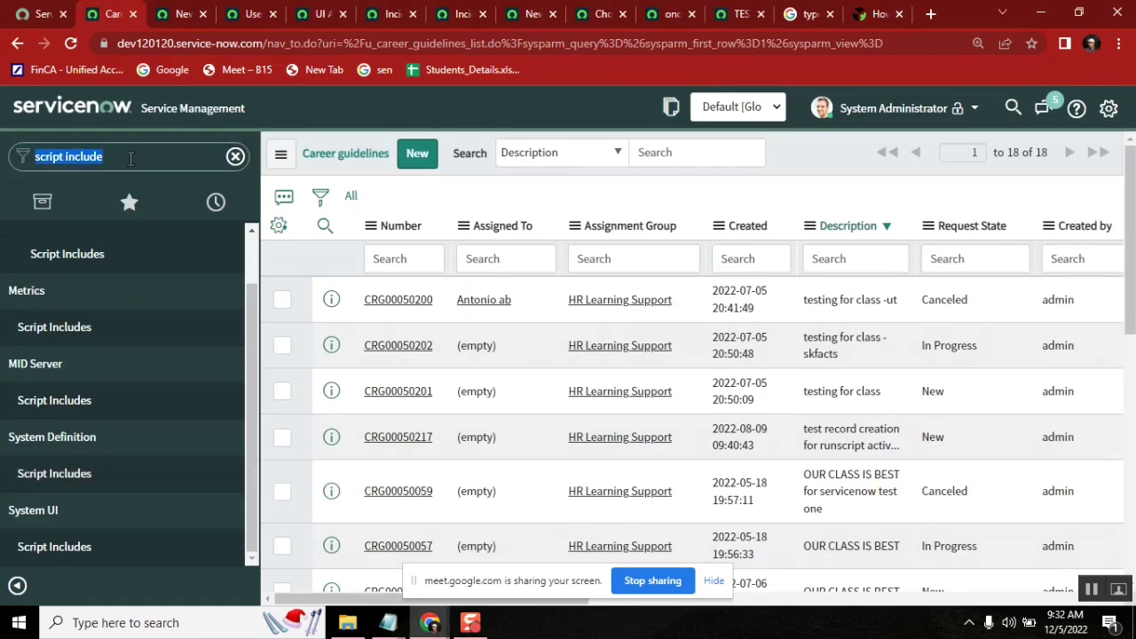
type("fi sc")
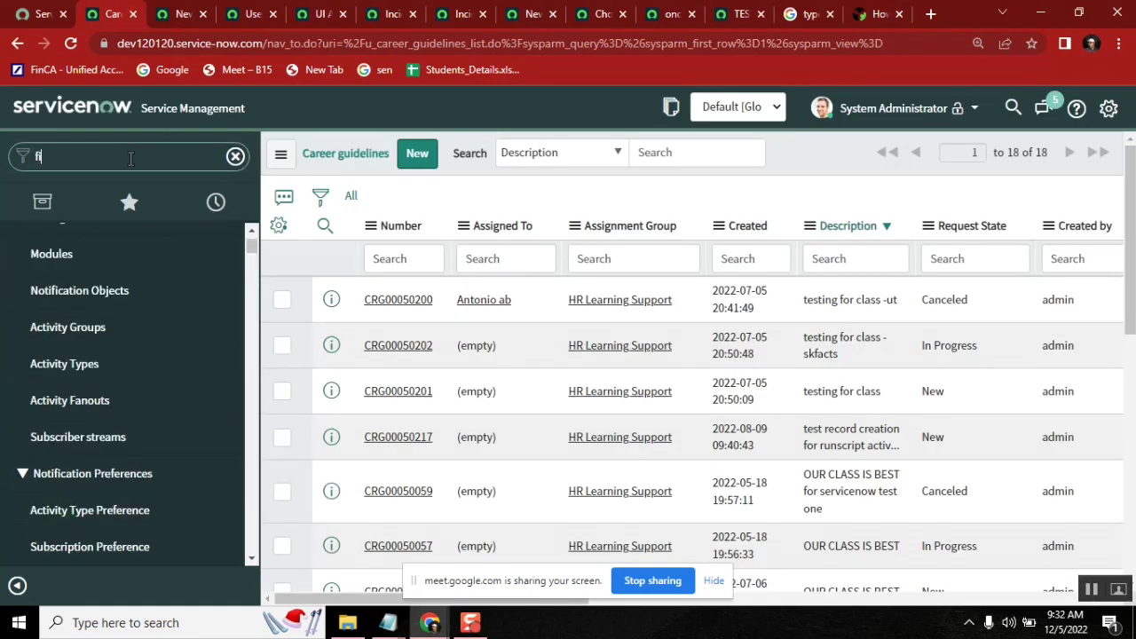
key("BackSpace")
key("BackSpace")
key("BackSpace")
type("x")
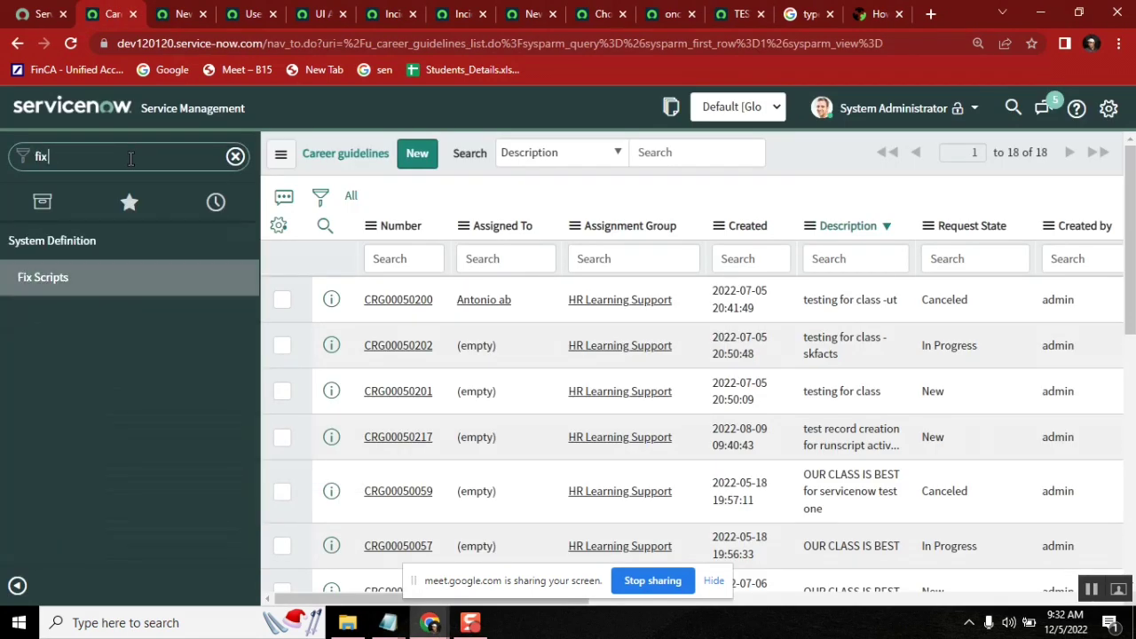
middle_click(71, 280)
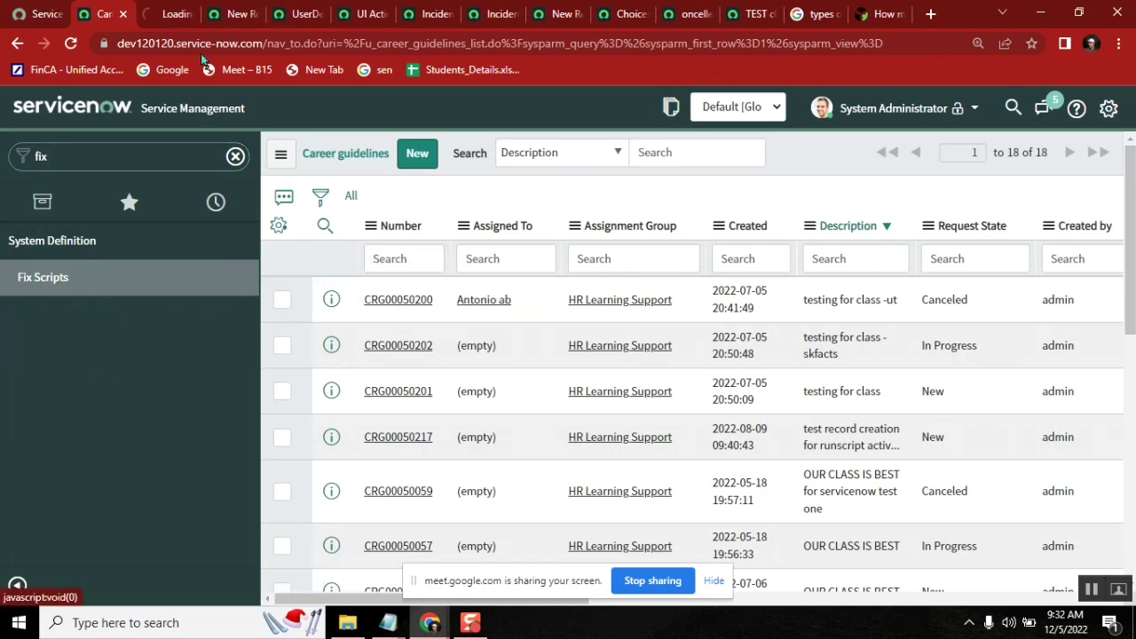
left_click(167, 17)
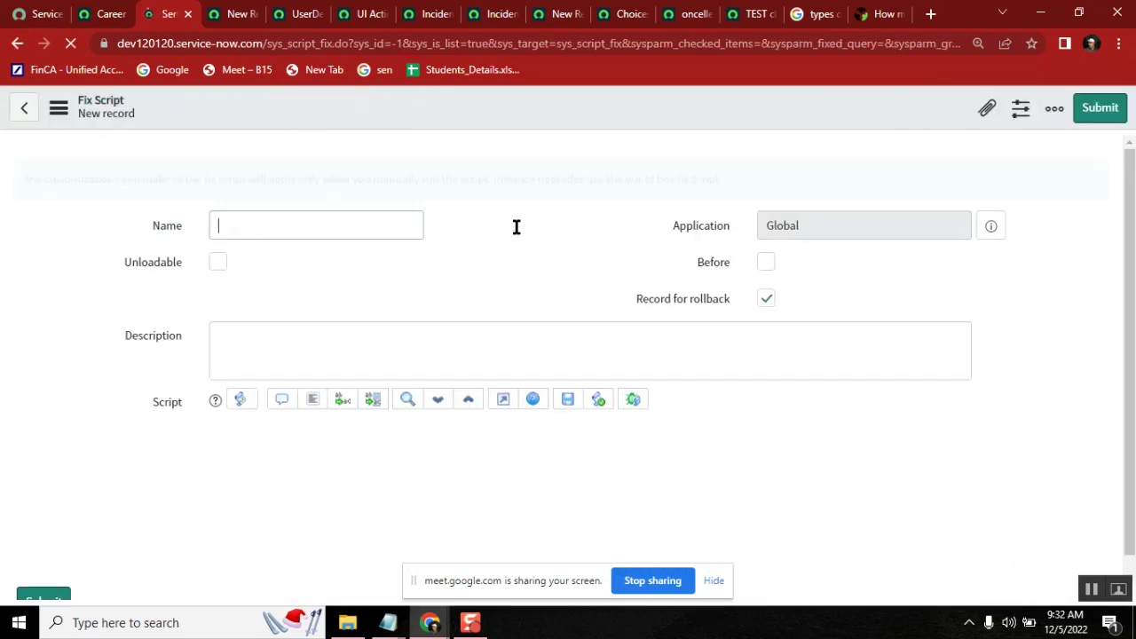
Mark the new Fix Script Unloadable and name it 'fix'.
mouse_move(149, 271)
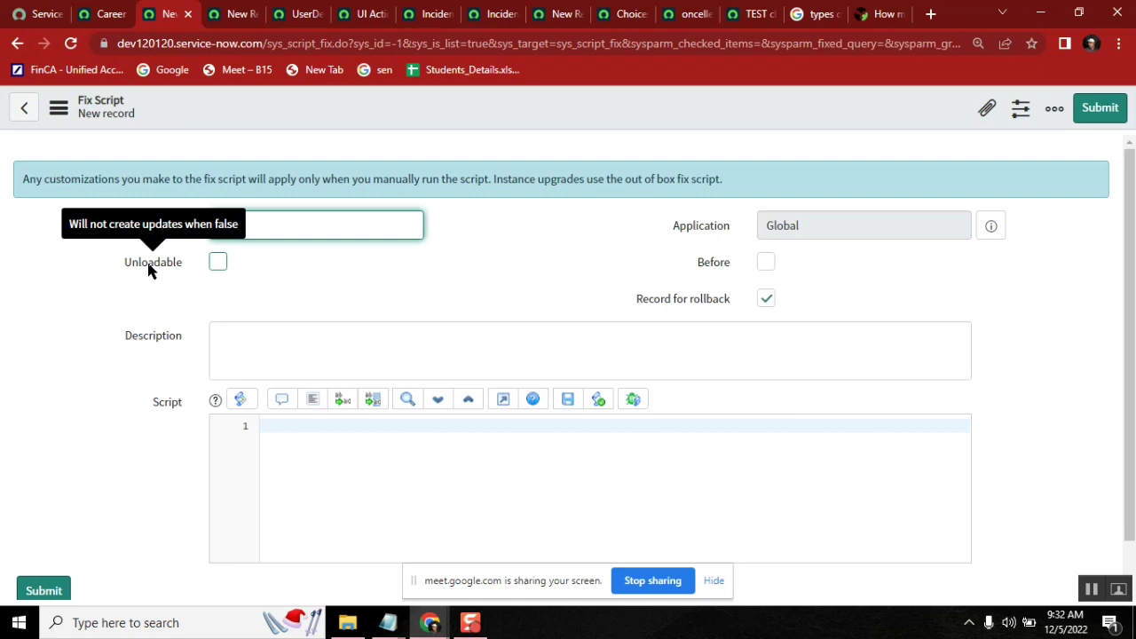
left_click(218, 261)
left_click(283, 226)
type("f")
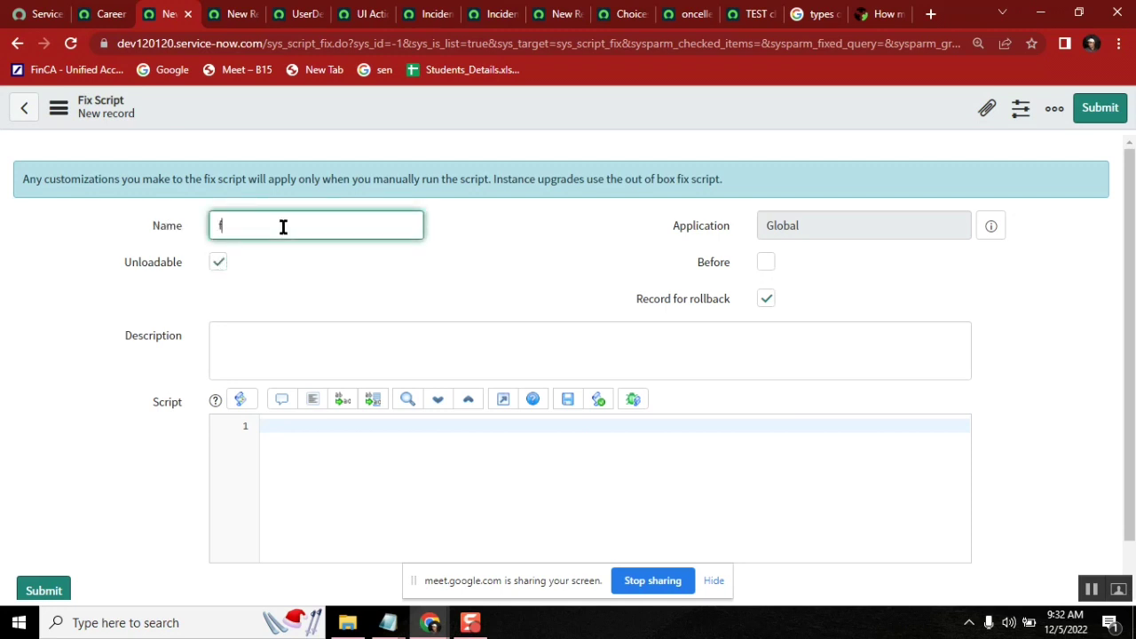
type("ix")
Copy the deactivation script from the Class33 notes into the Fix Script's Script field.
left_click(359, 487)
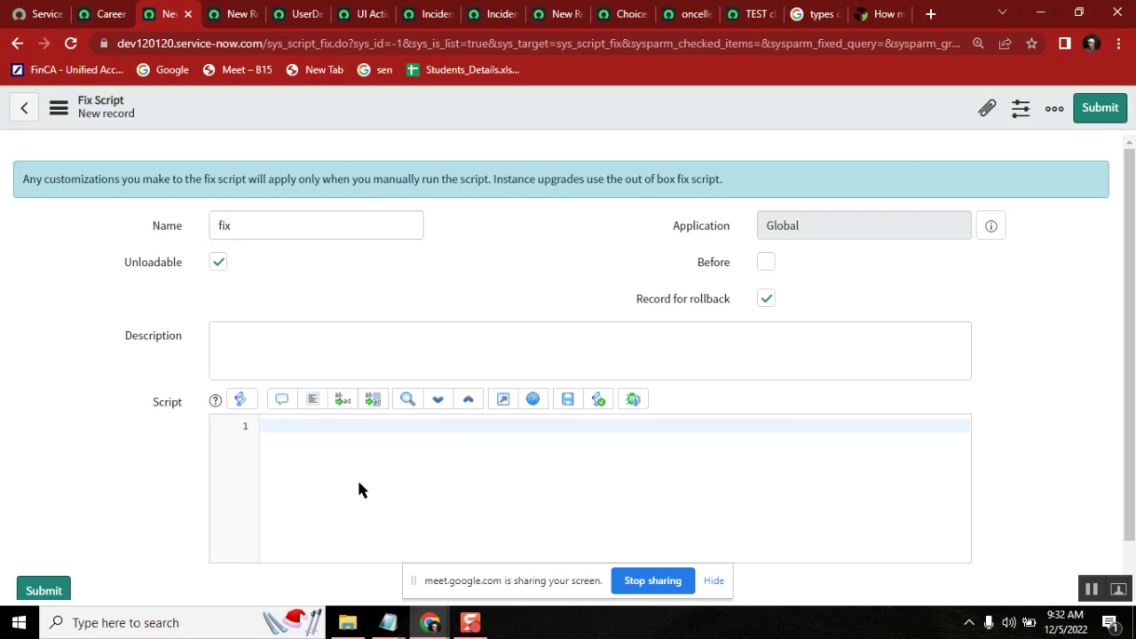
mouse_move(388, 621)
mouse_move(569, 561)
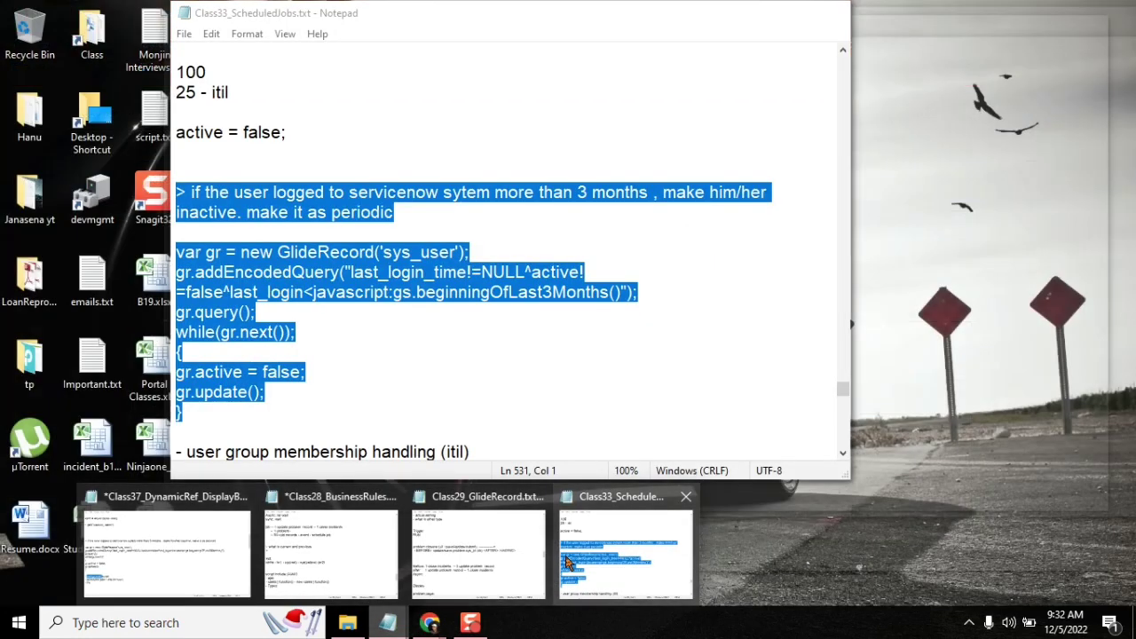
left_click(198, 546)
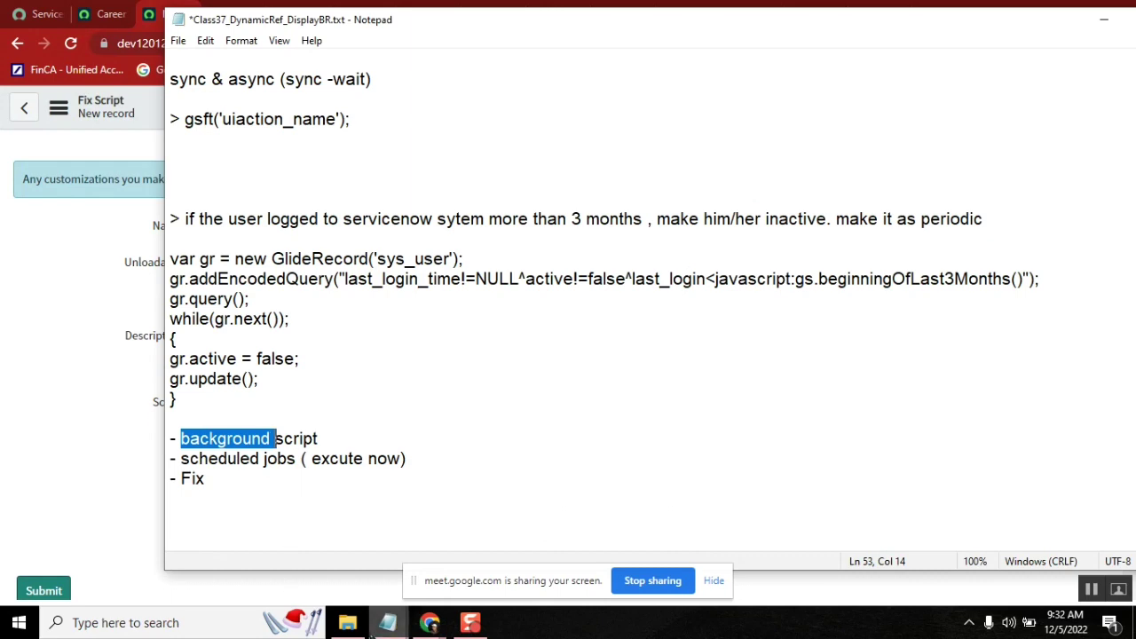
mouse_move(388, 622)
left_click(619, 573)
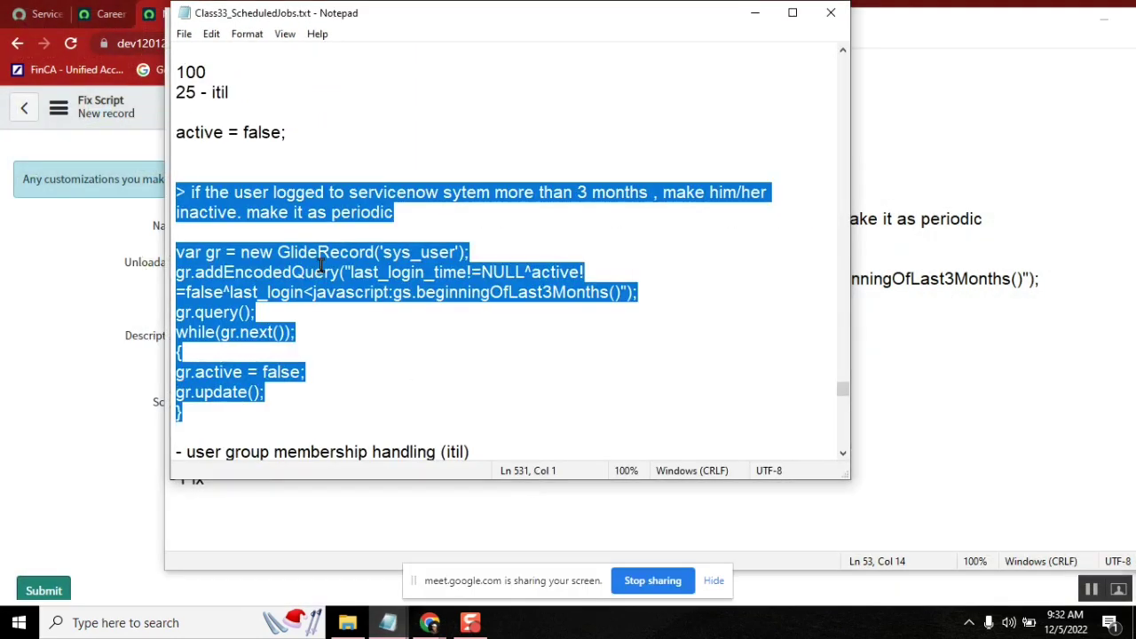
left_click(184, 417)
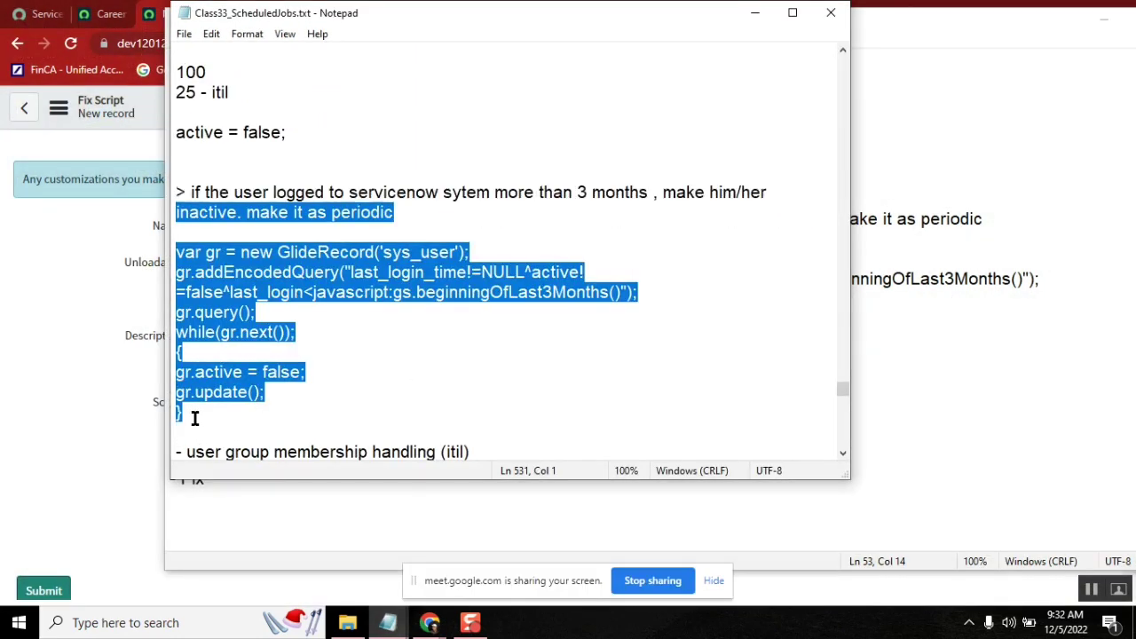
left_click(175, 255, "shift")
key("ctrl+c")
left_click(54, 307)
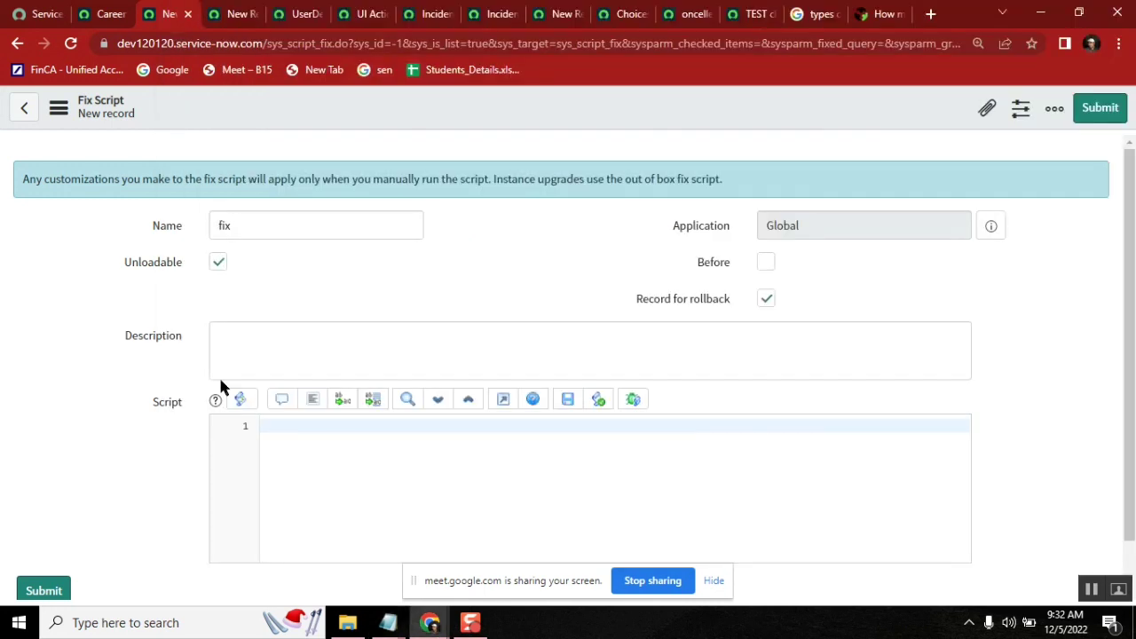
key("ctrl+v")
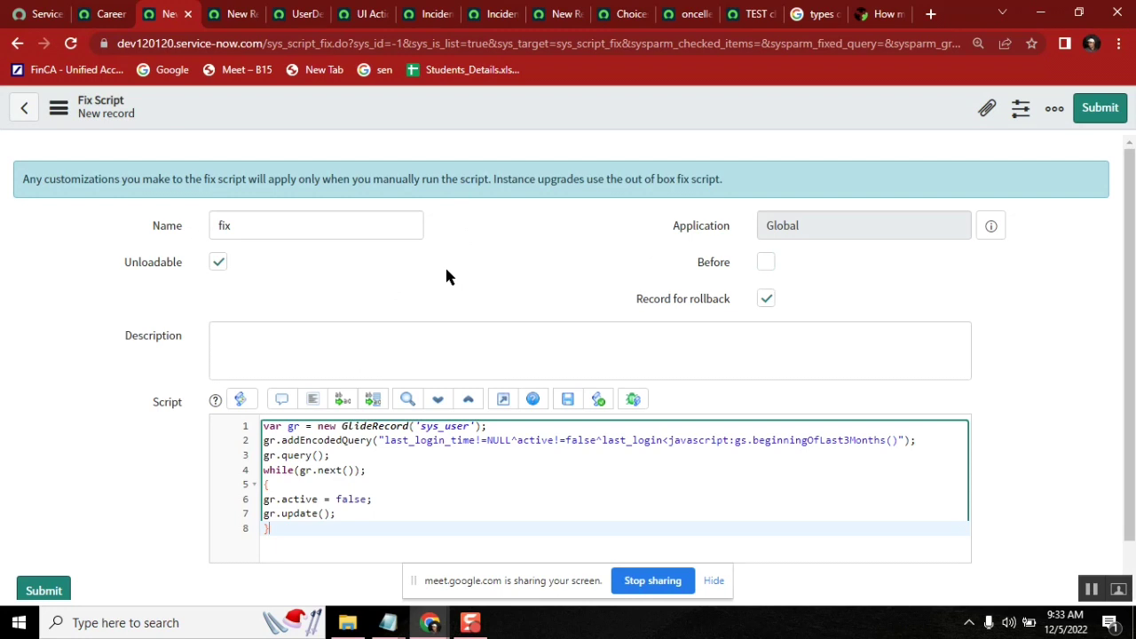
left_click(480, 114)
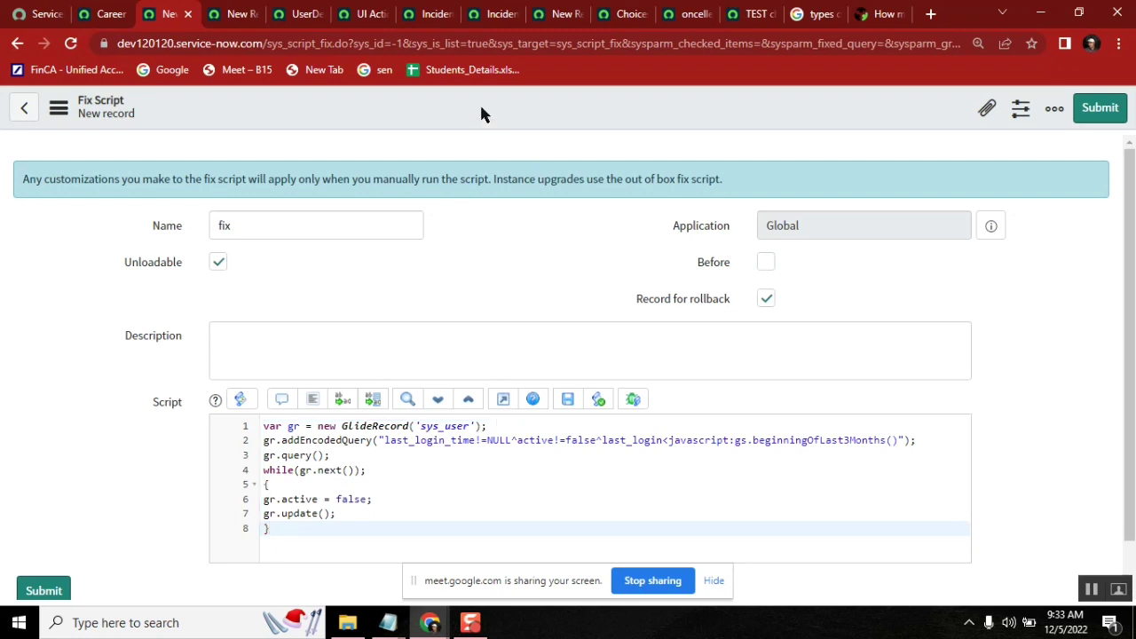
Save the 'fix' Fix Script from the header menu and check its Versions list.
right_click(519, 103)
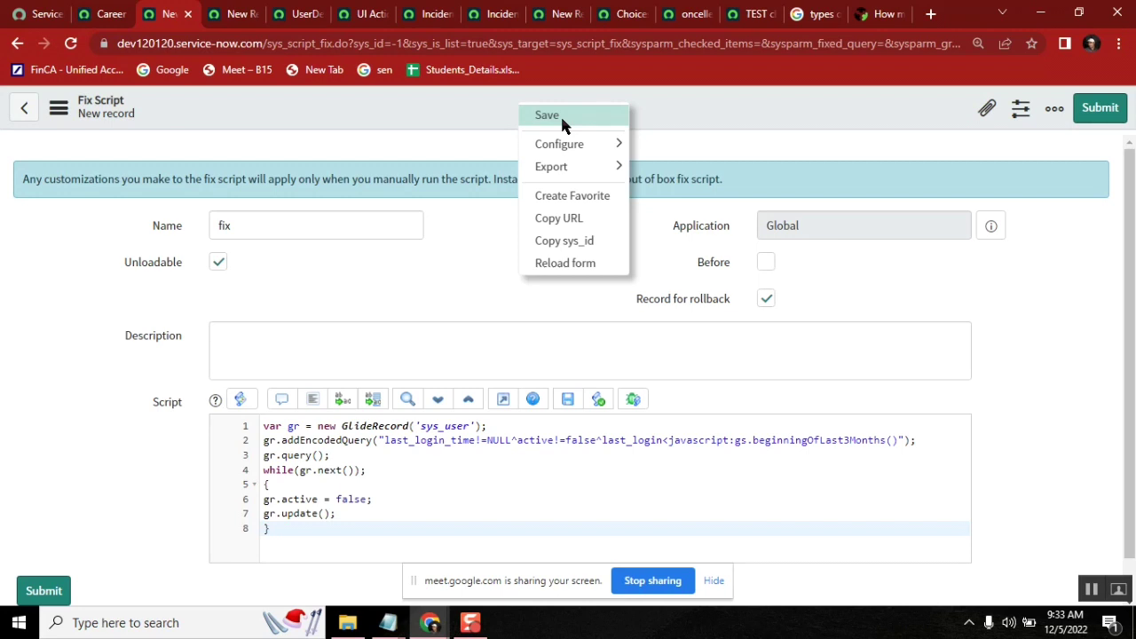
left_click(547, 115)
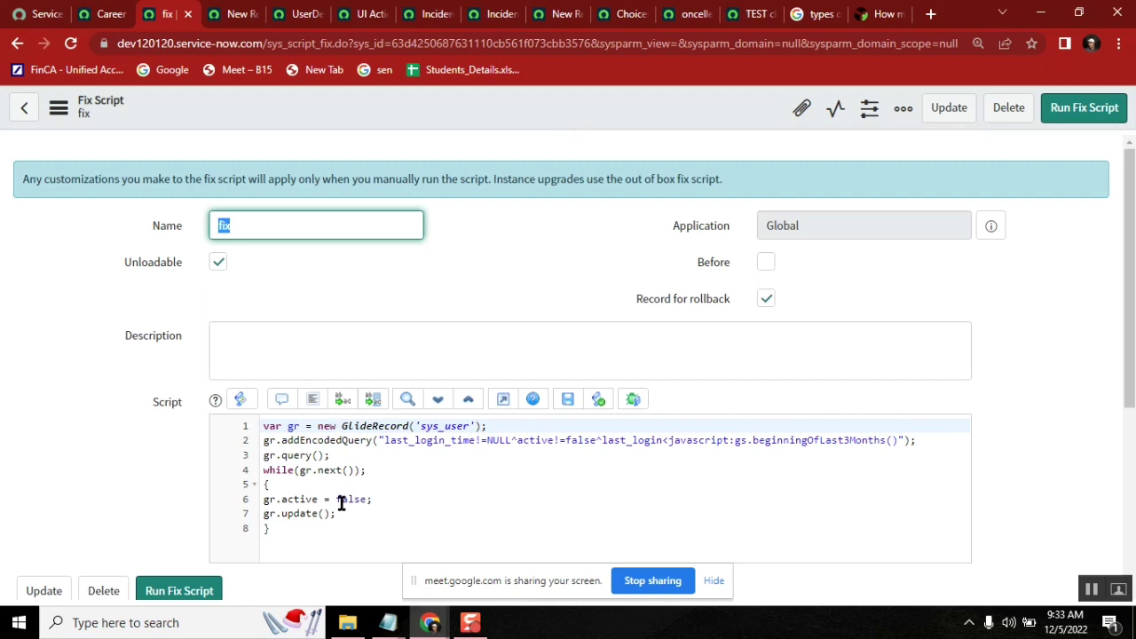
left_click_drag(1129, 225, 1129, 404)
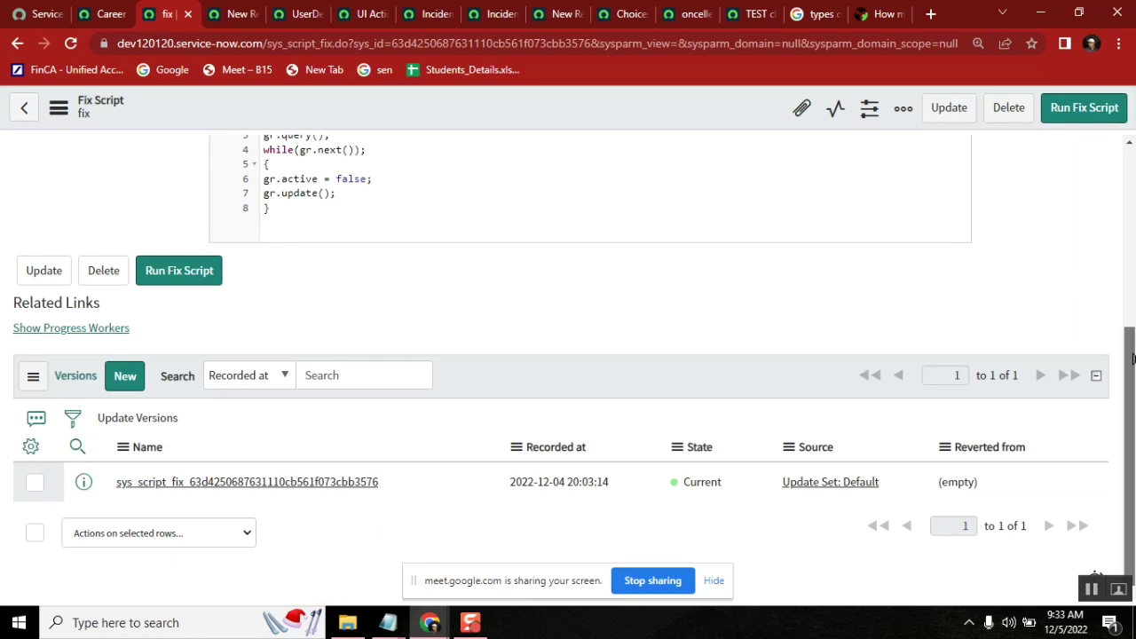
scroll(1130, 399, "up", 4)
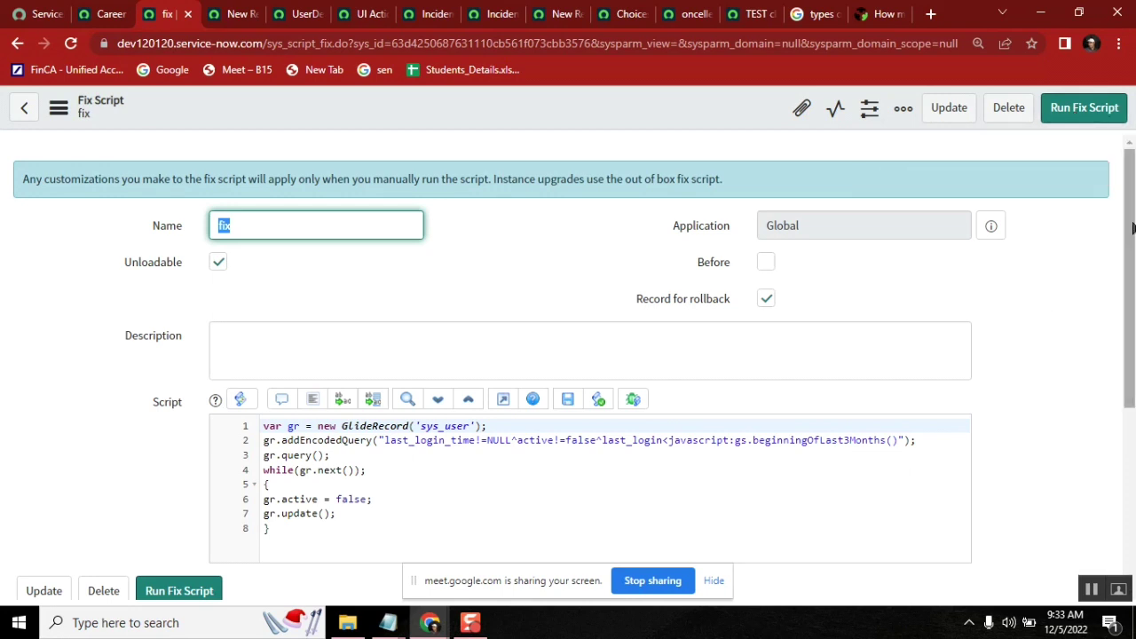
left_click_drag(1132, 229, 1126, 291)
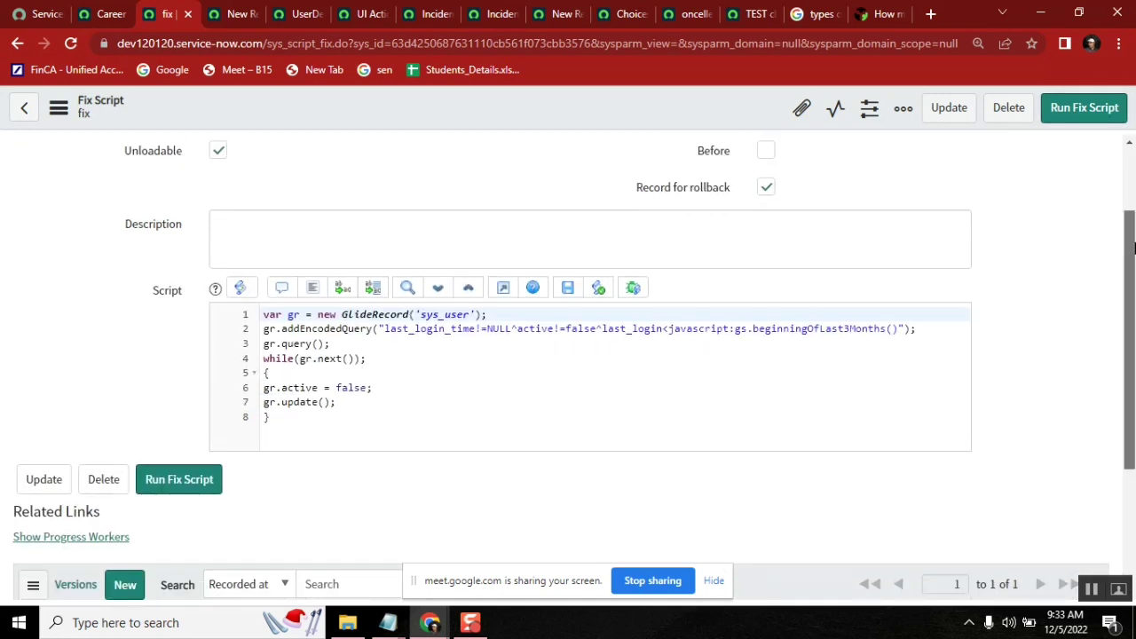
left_click_drag(1132, 249, 1128, 213)
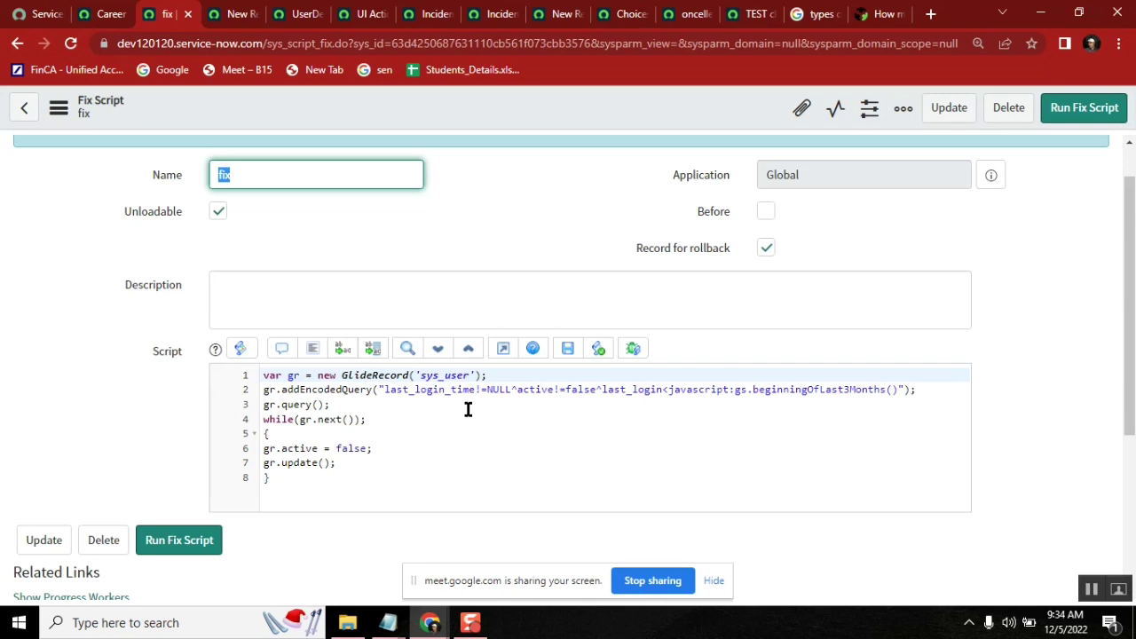
left_click(557, 210)
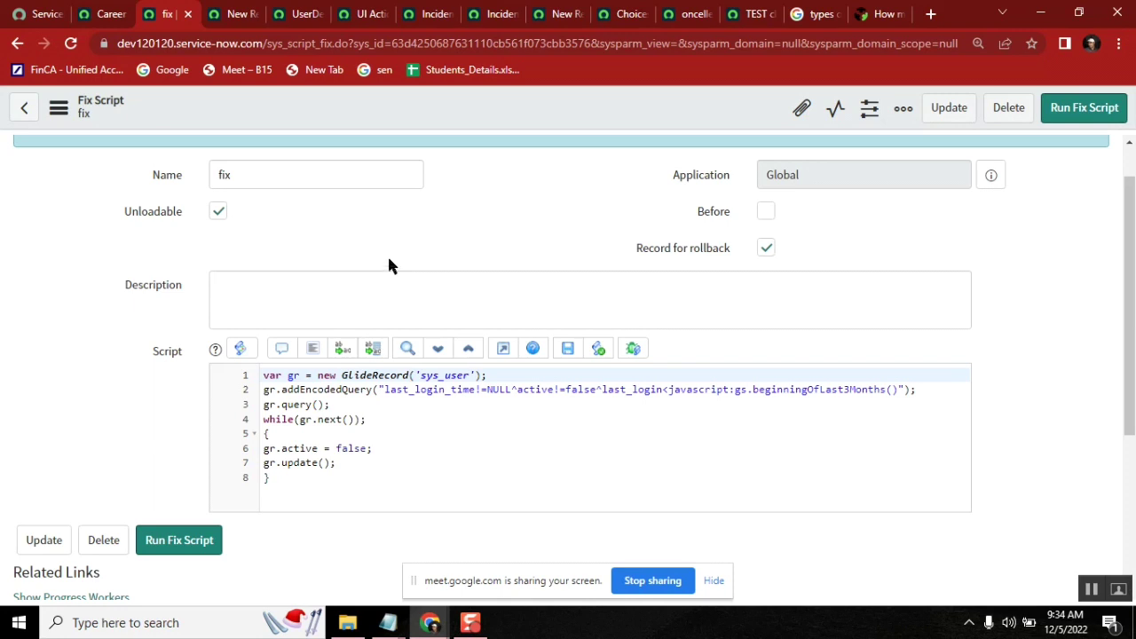
Filter the Fix Scripts list by Name 'fix'.
left_click(103, 15)
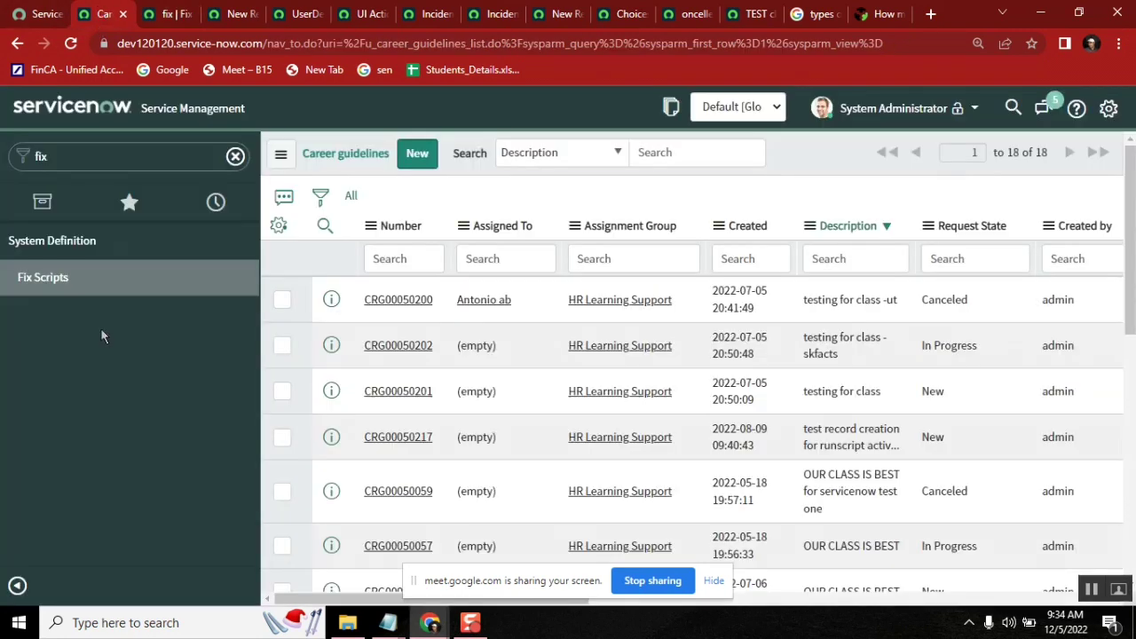
left_click(40, 279)
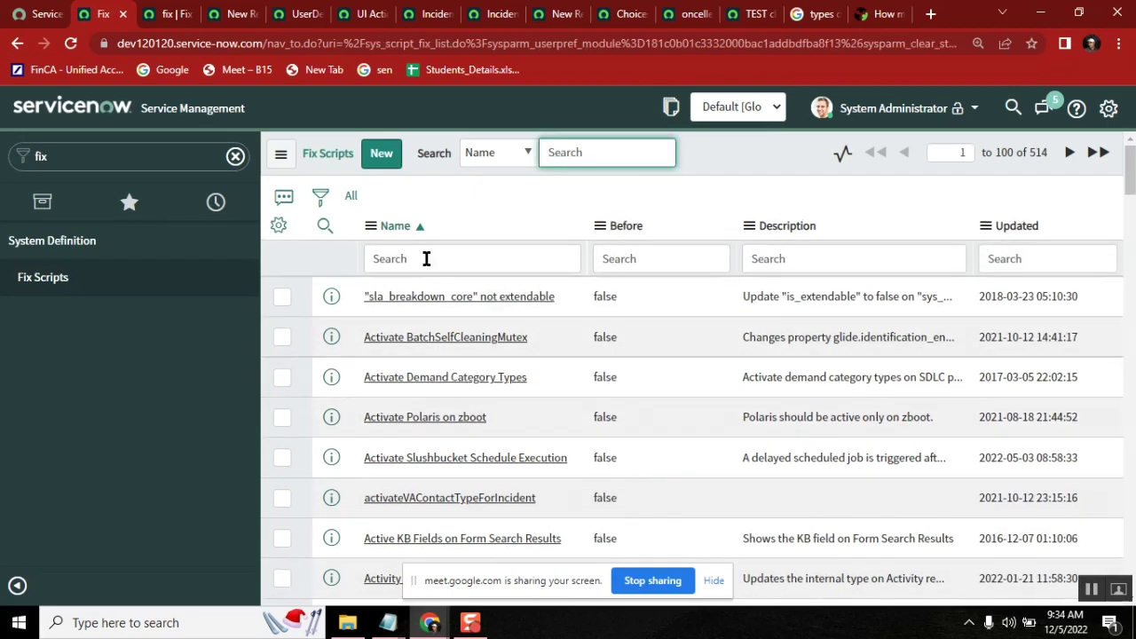
left_click(426, 258)
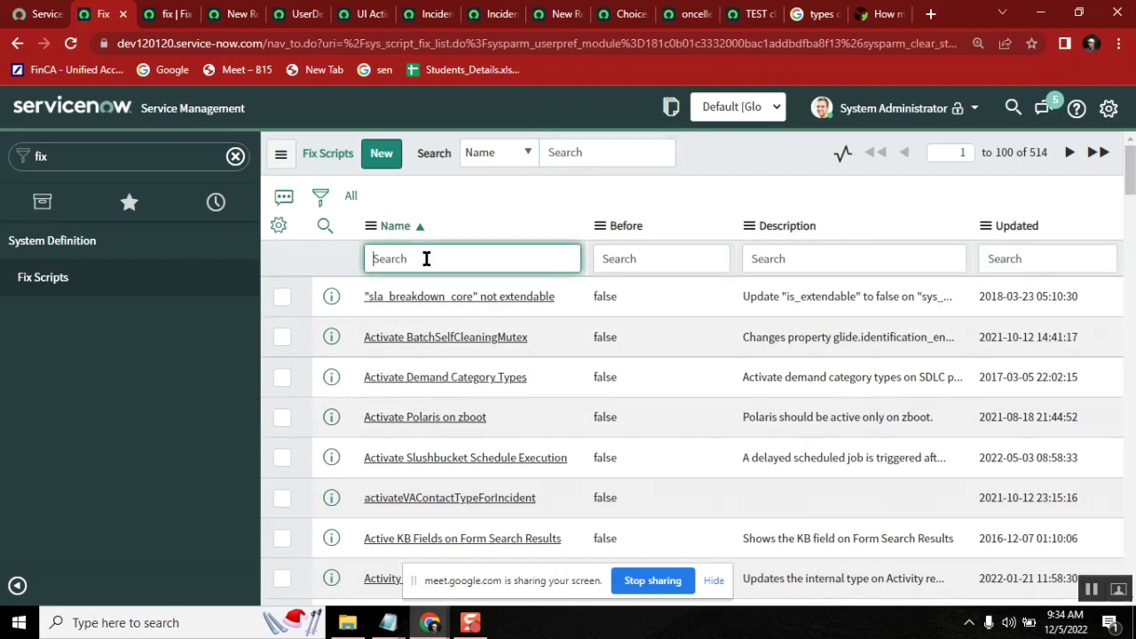
type("fix")
key("Return")
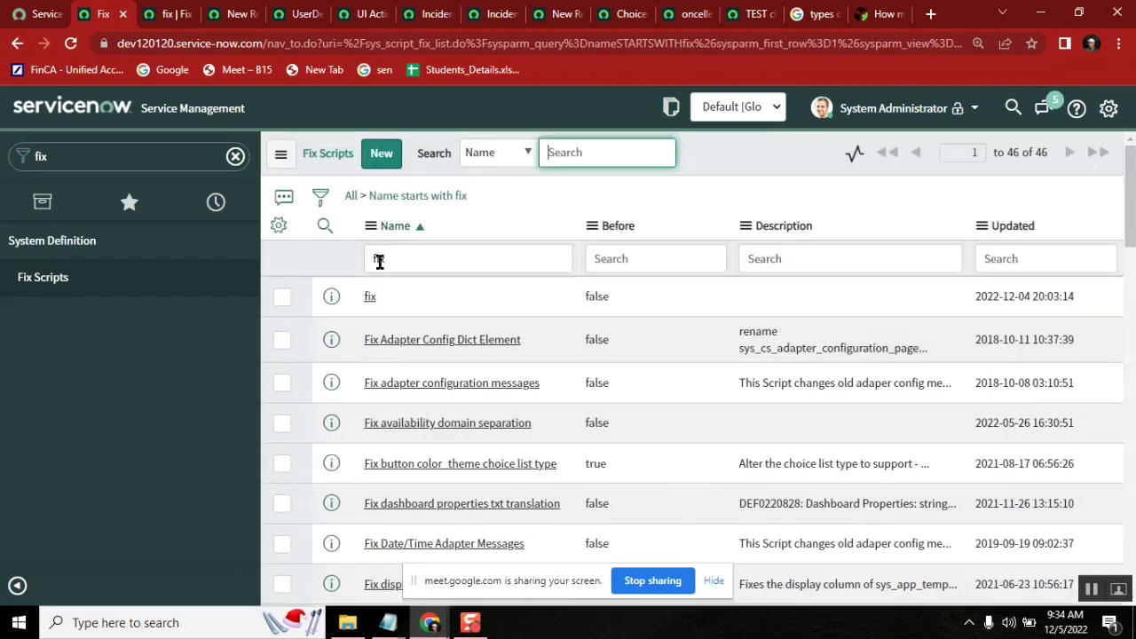
Open the 'fix' record and review its script and single current version.
left_click(370, 297)
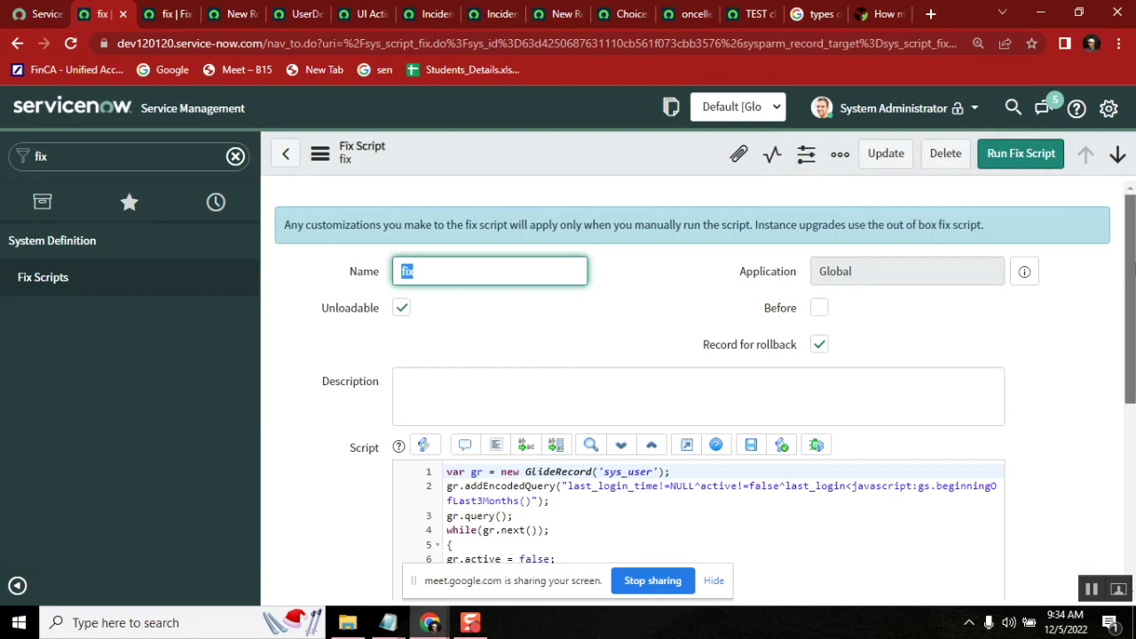
scroll(1133, 381, "down", 3)
left_click_drag(1133, 382, 1135, 282)
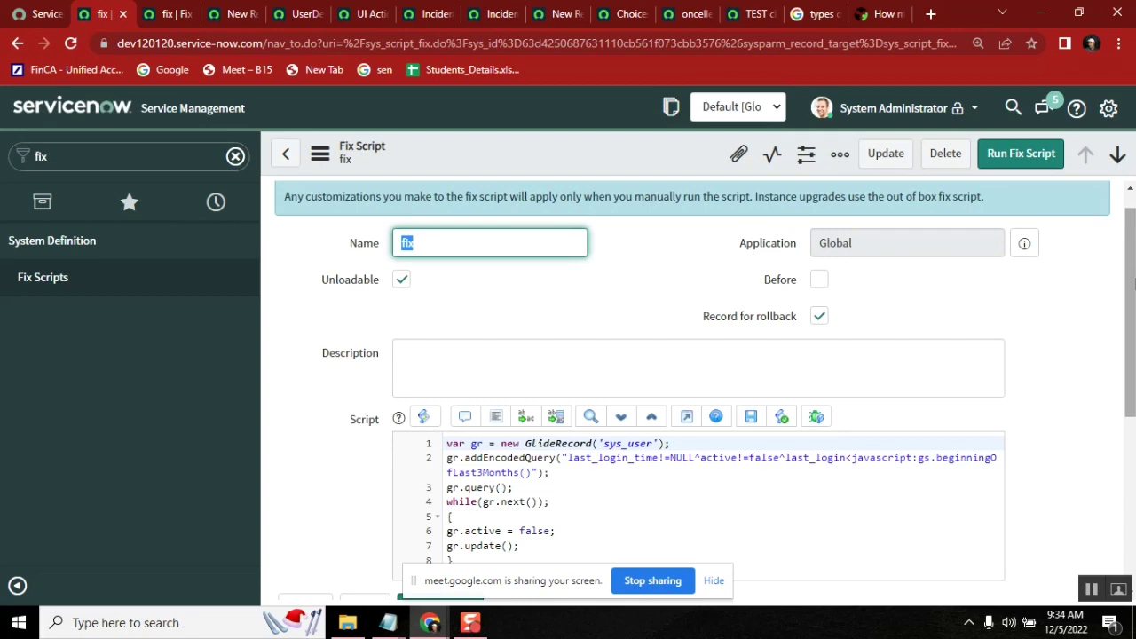
left_click_drag(1135, 282, 1134, 415)
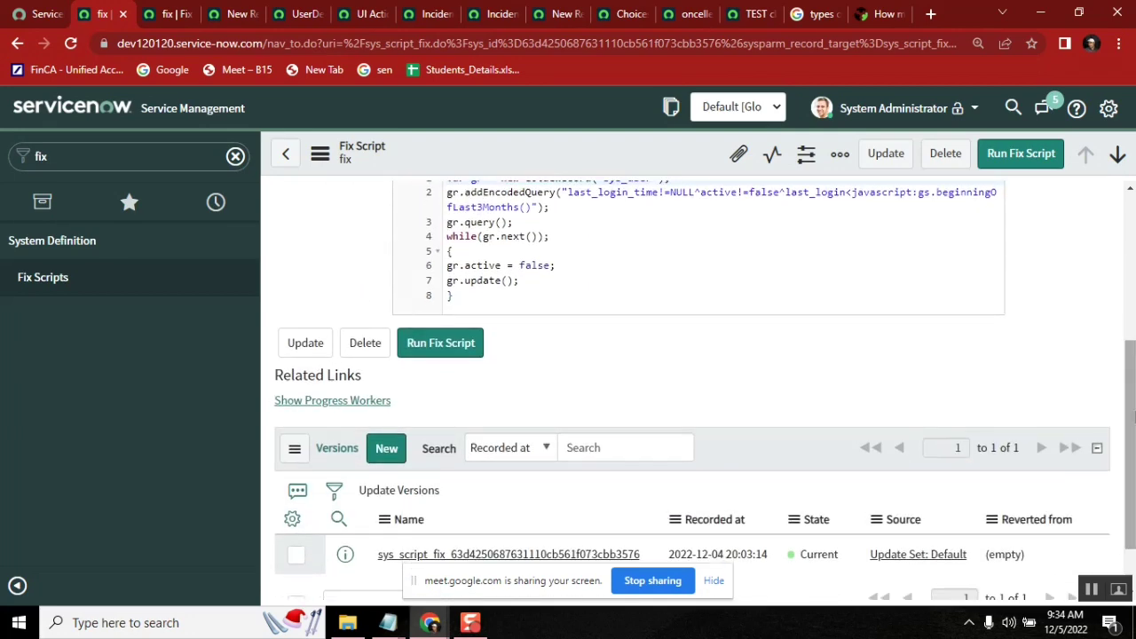
mouse_move(391, 622)
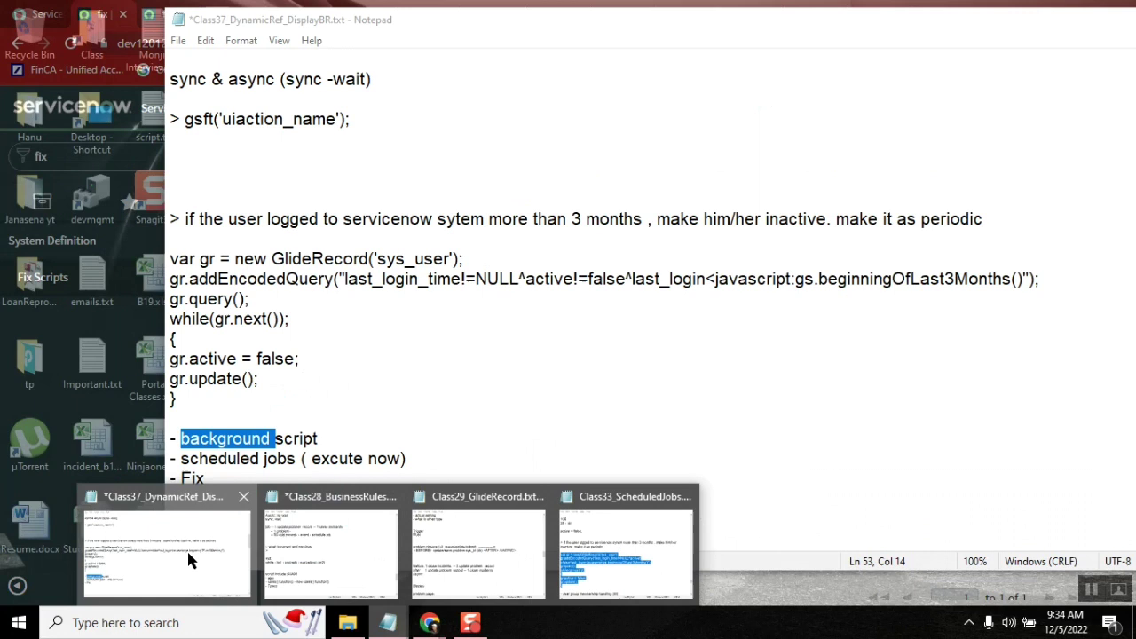
left_click(189, 559)
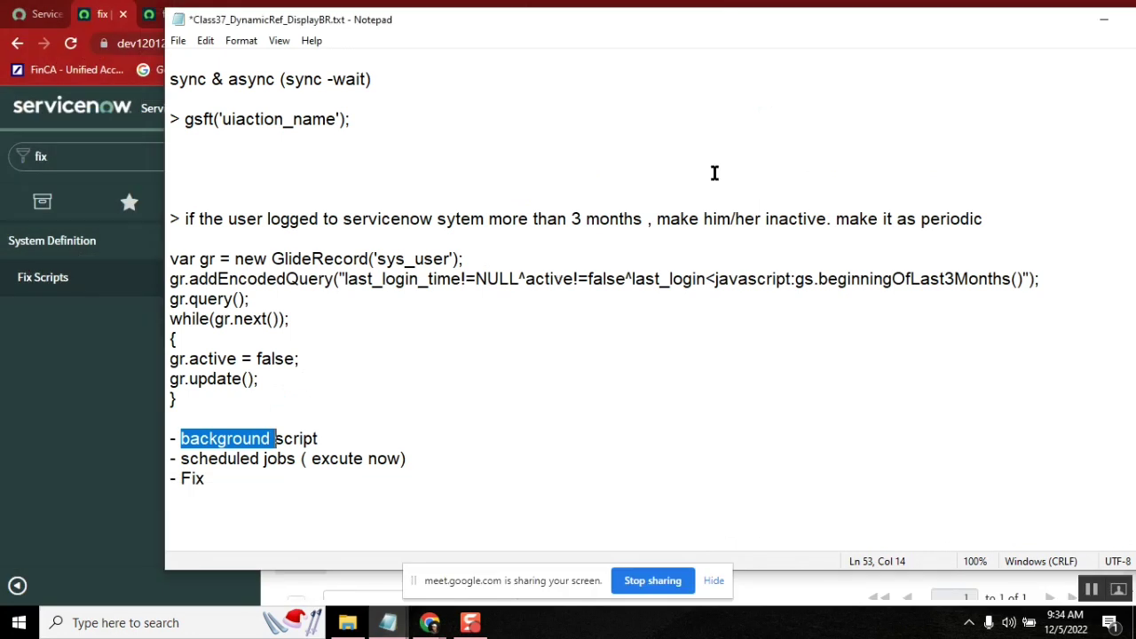
double_click(338, 464)
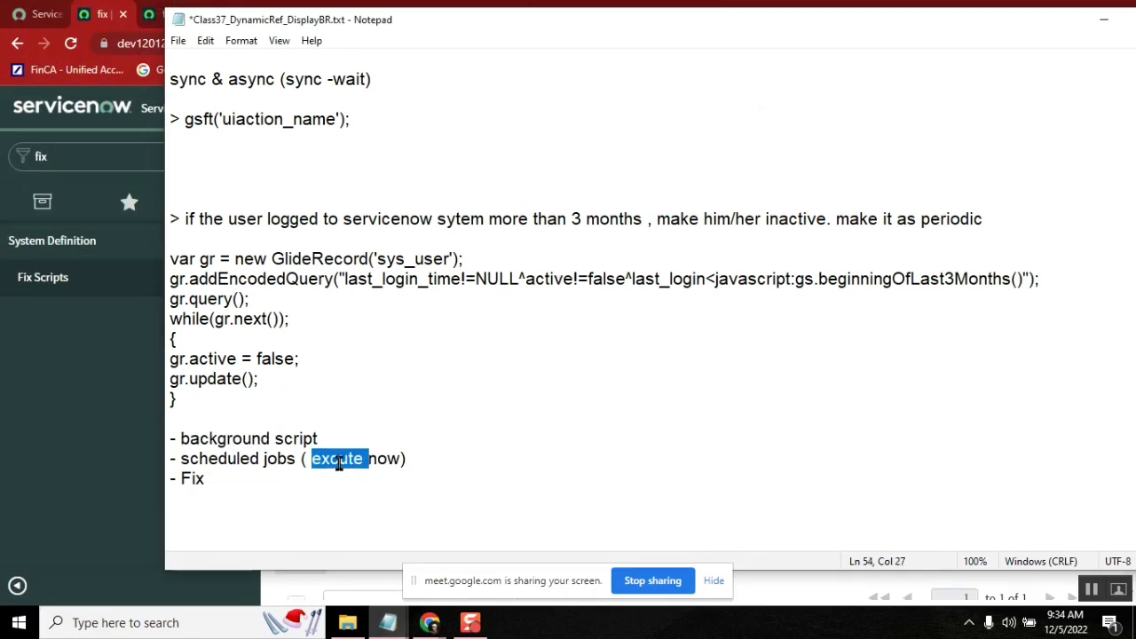
double_click(233, 459)
left_click(332, 462)
double_click(332, 462)
left_click(60, 449)
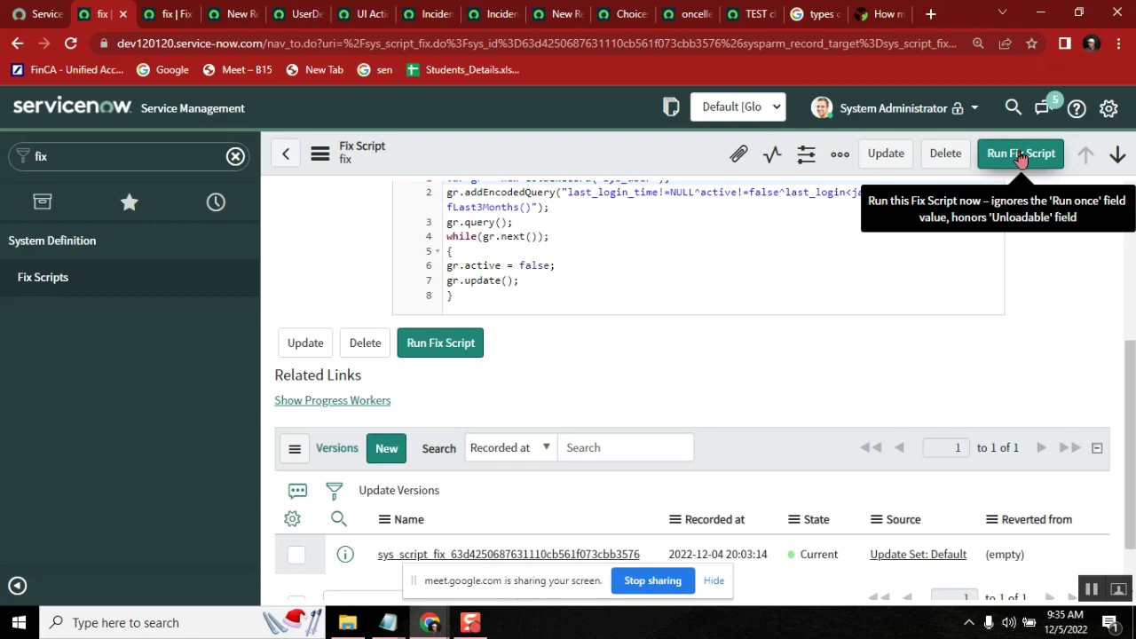
mouse_move(387, 623)
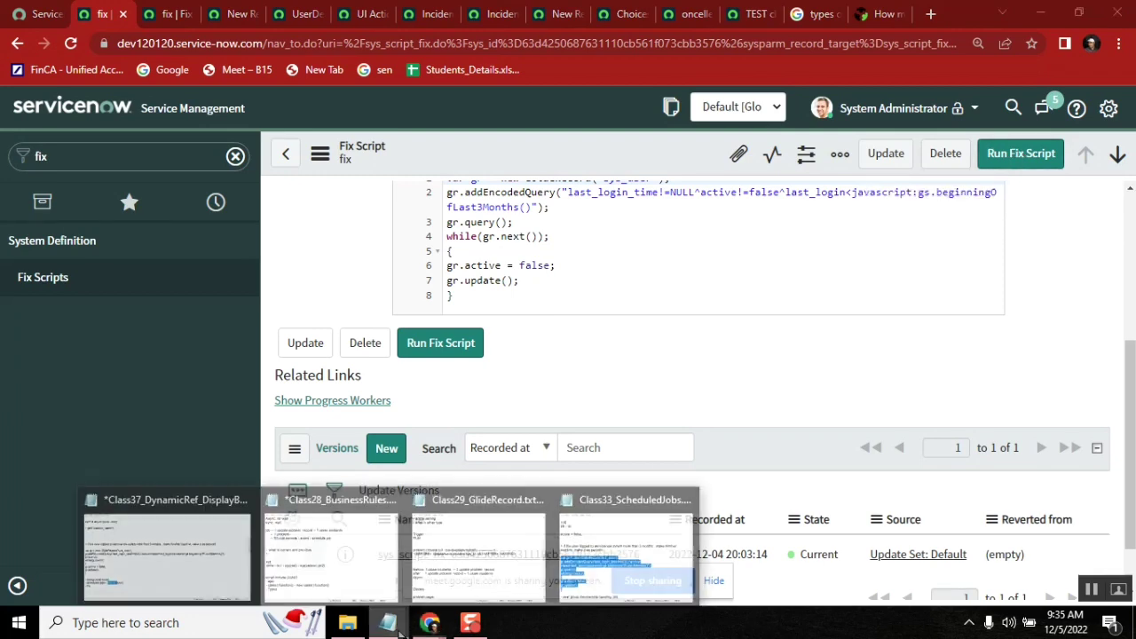
left_click(200, 557)
double_click(193, 479)
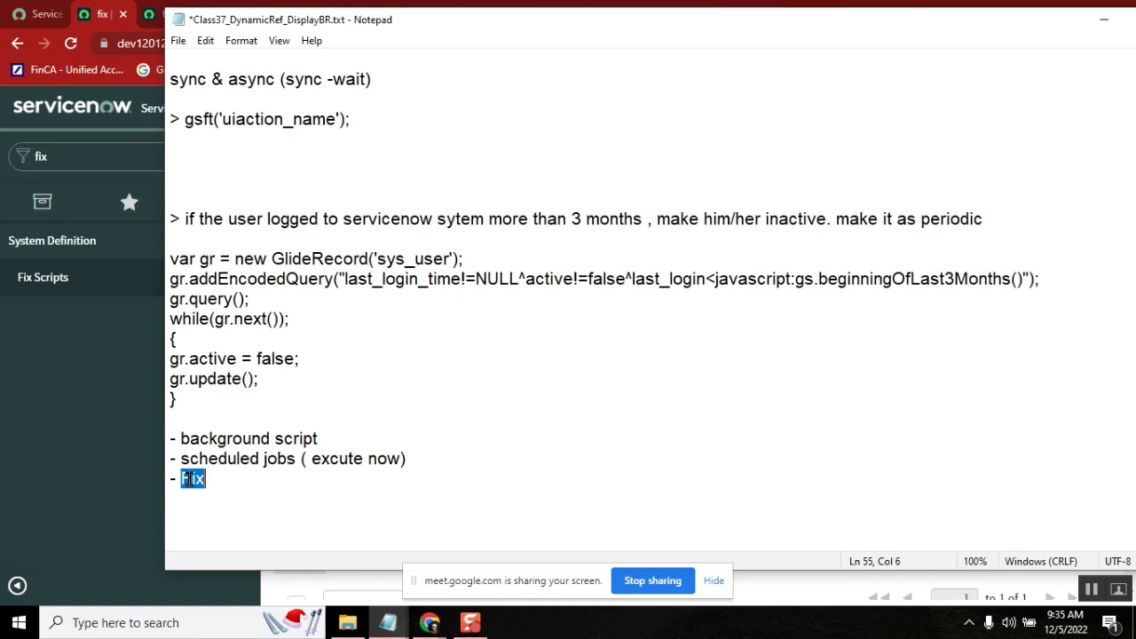
left_click(143, 461)
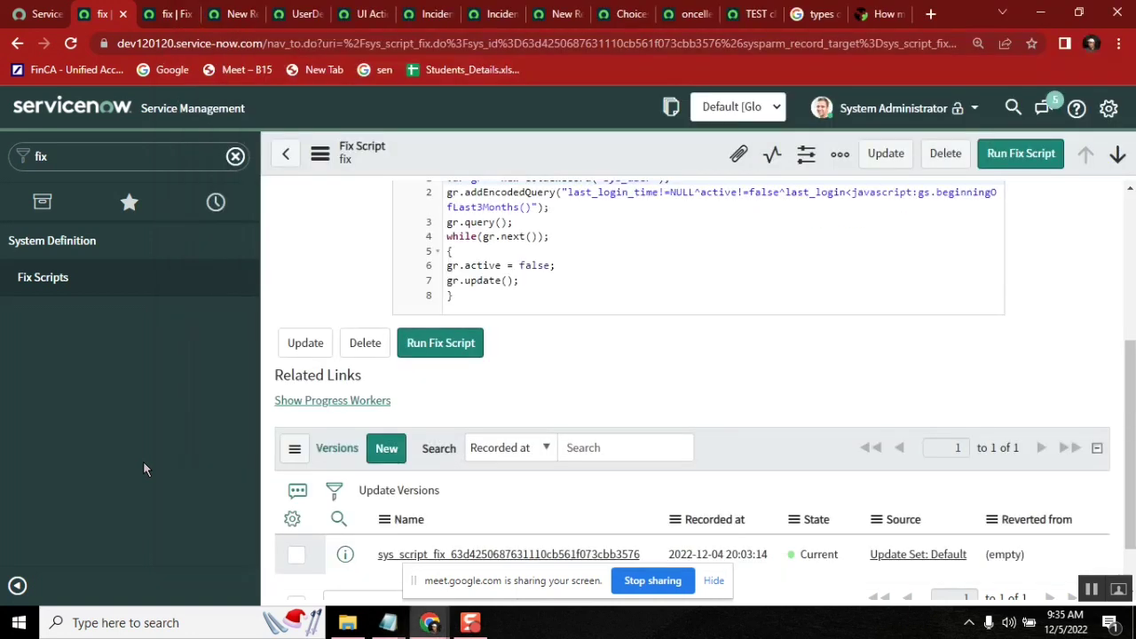
Search Google for 'fix script and background script'.
left_click(875, 15)
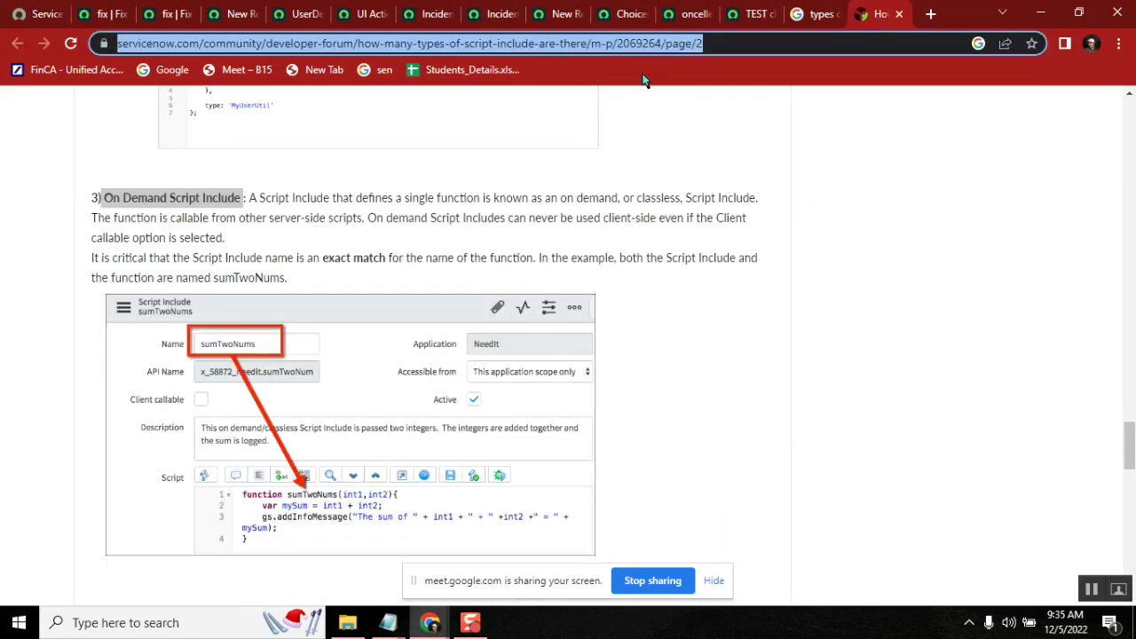
type("sc")
key("BackSpace")
key("BackSpace")
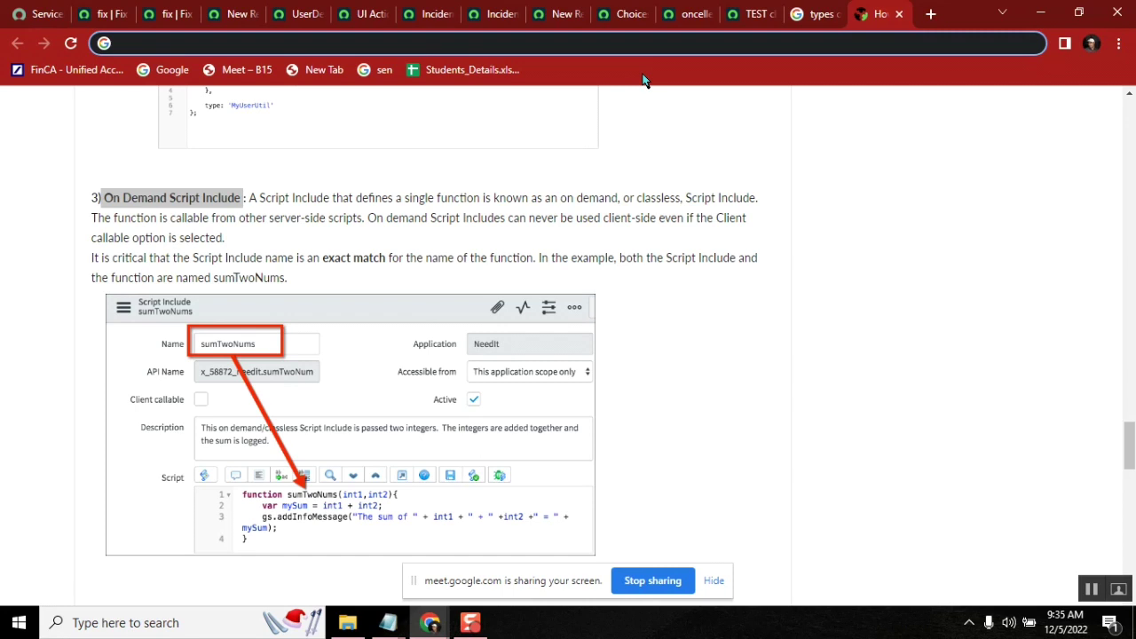
type("fix script")
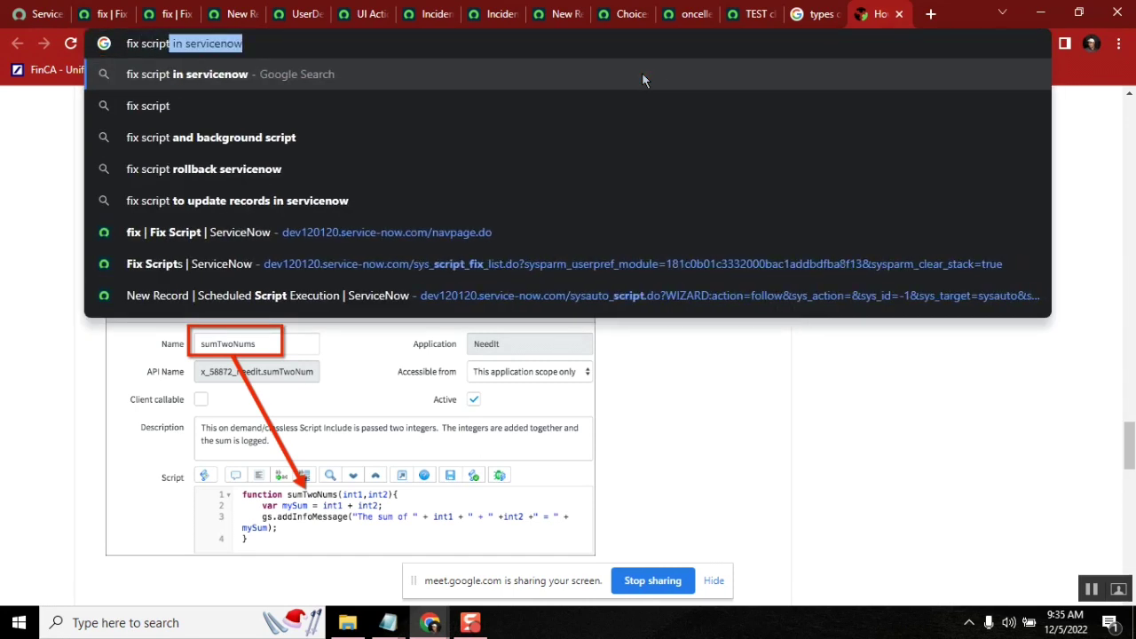
key("Down")
key("Down")
key("Return")
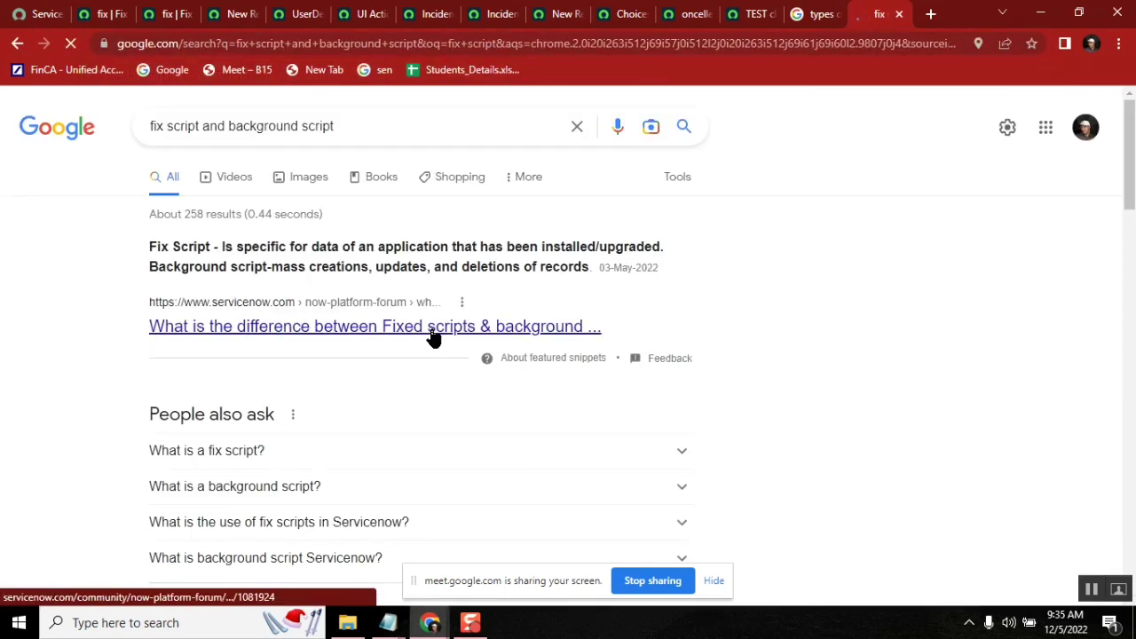
Read the ServiceNow Community thread comparing fix and background scripts, then return to the results.
left_click(434, 326)
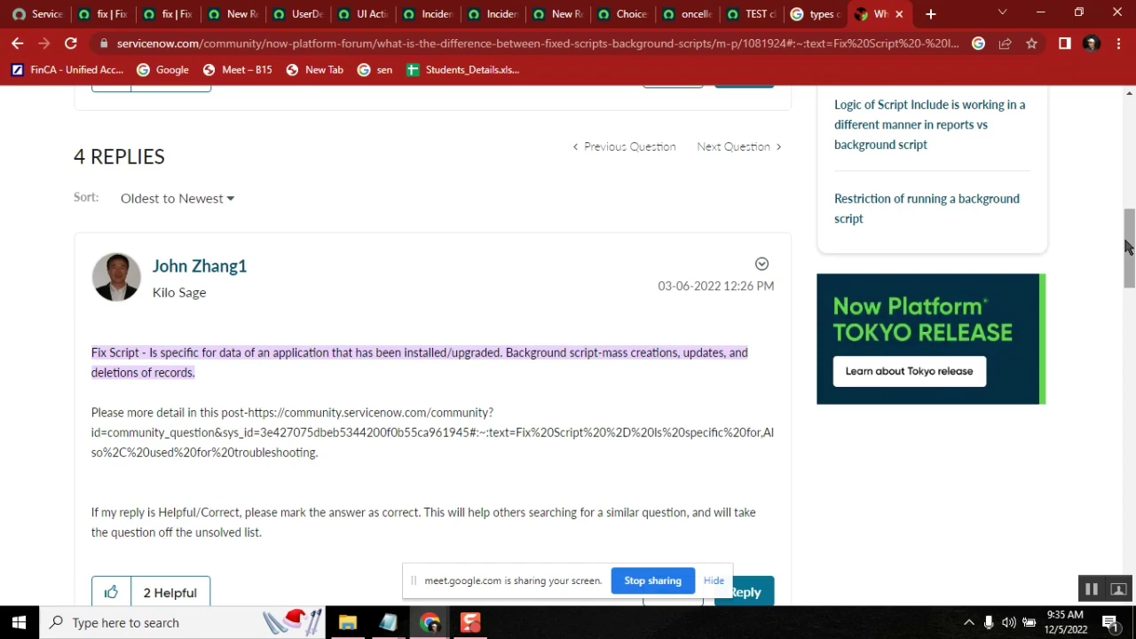
left_click_drag(1126, 247, 1130, 327)
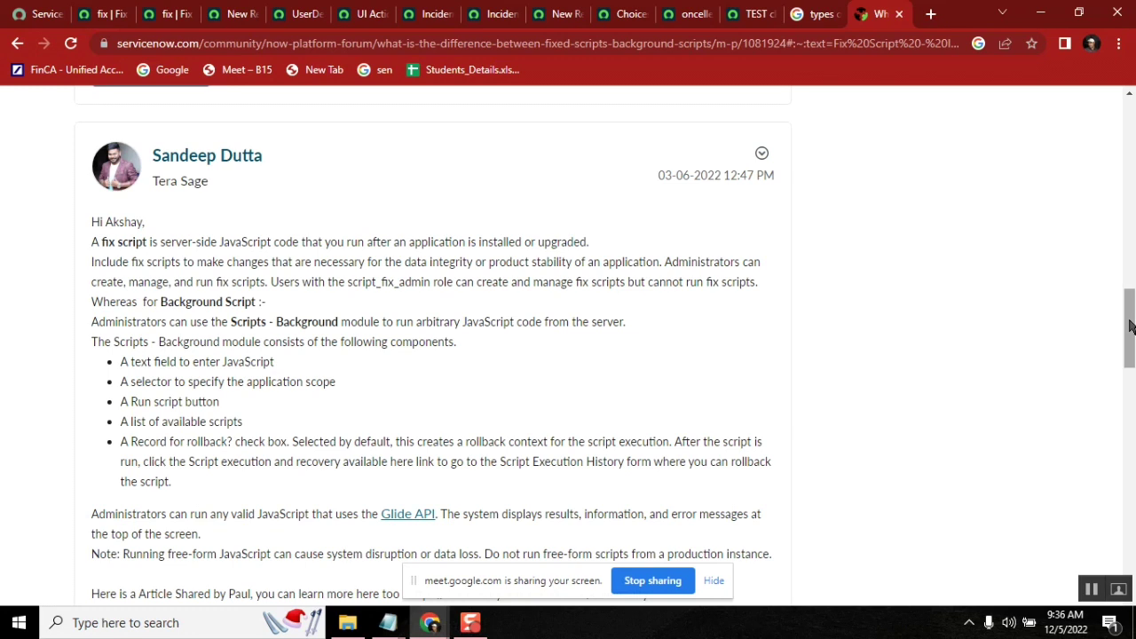
left_click_drag(1130, 327, 1129, 116)
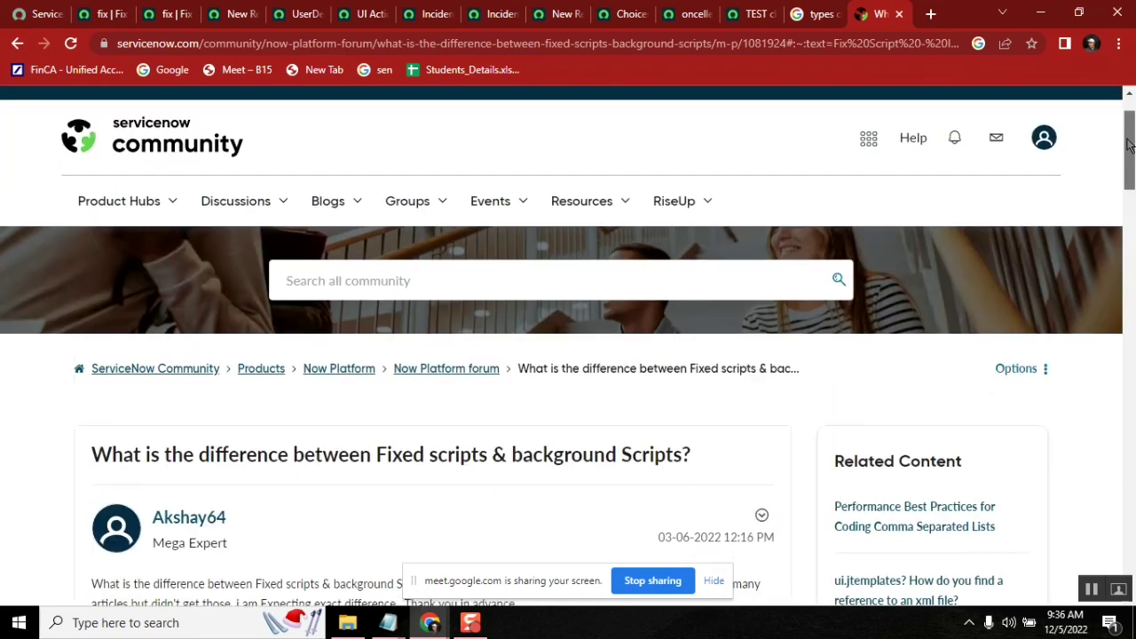
left_click(18, 46)
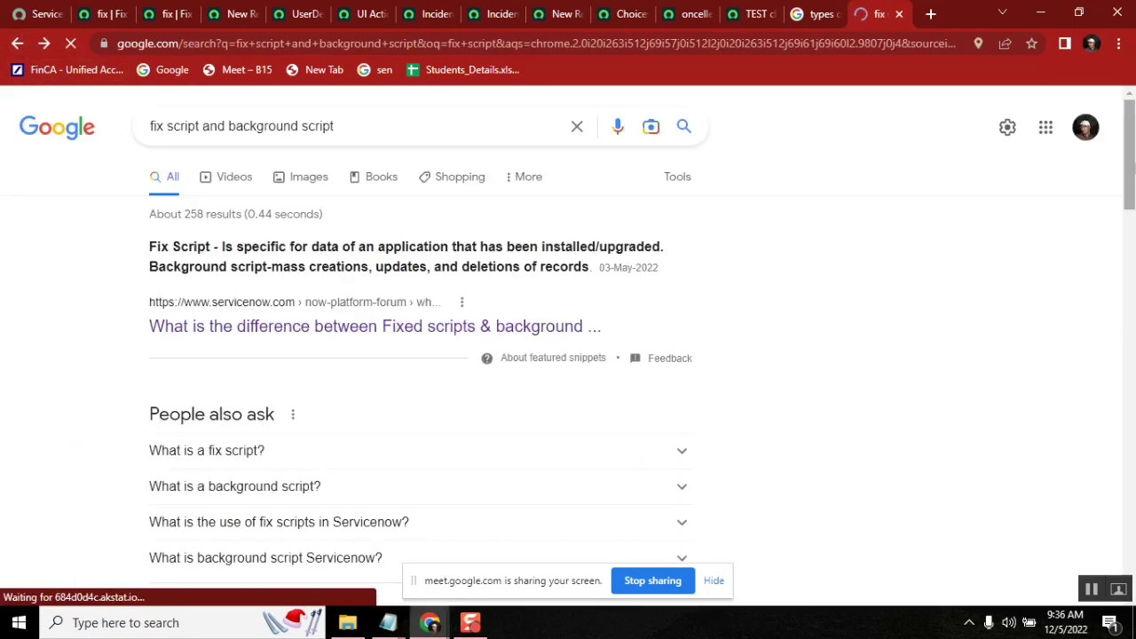
scroll(390, 291, "down", 5)
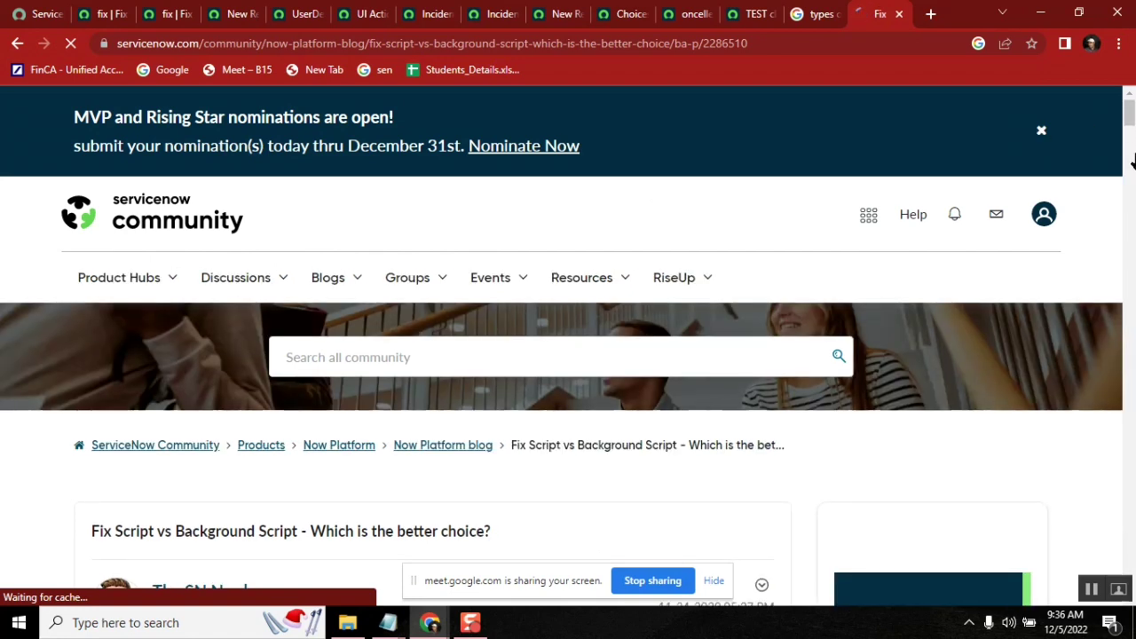
Dismiss the nomination banner, scroll to the 'Fix Script or Background Scripts?' table, and select the article URL.
left_click(1043, 135)
scroll(568, 346, "down", 6)
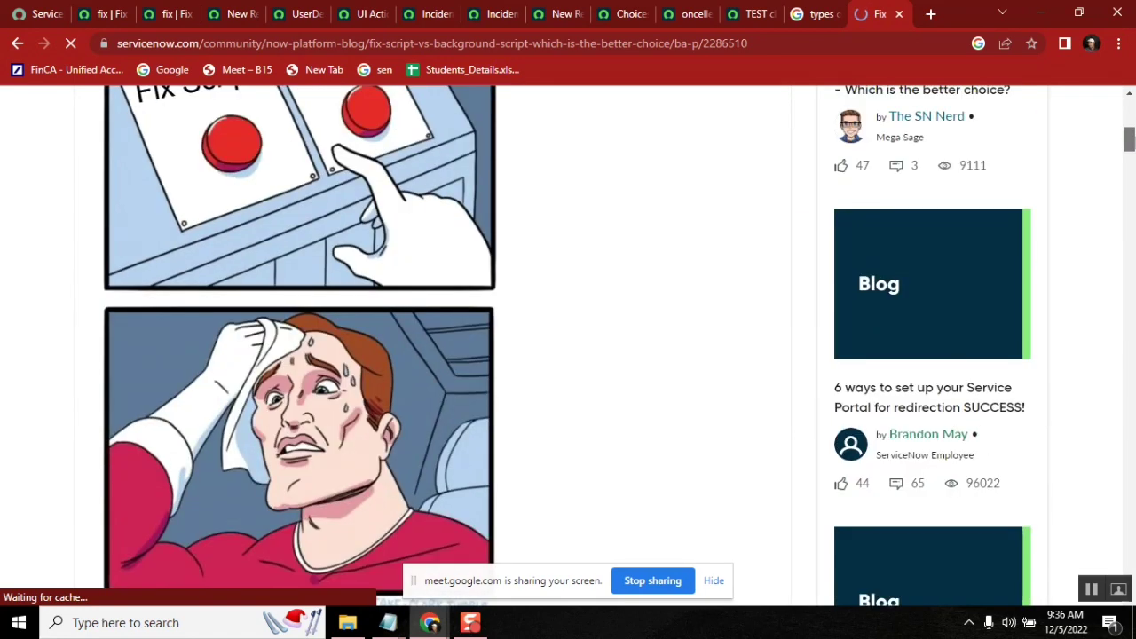
scroll(388, 346, "down", 10)
scroll(433, 346, "down", 15)
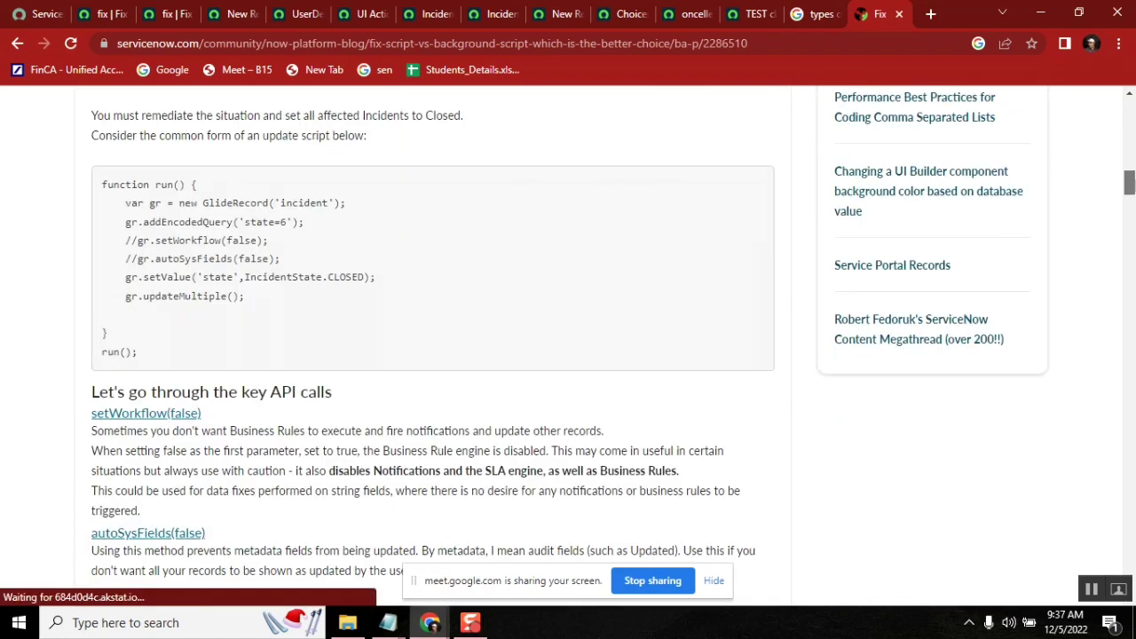
left_click_drag(1129, 244, 1131, 312)
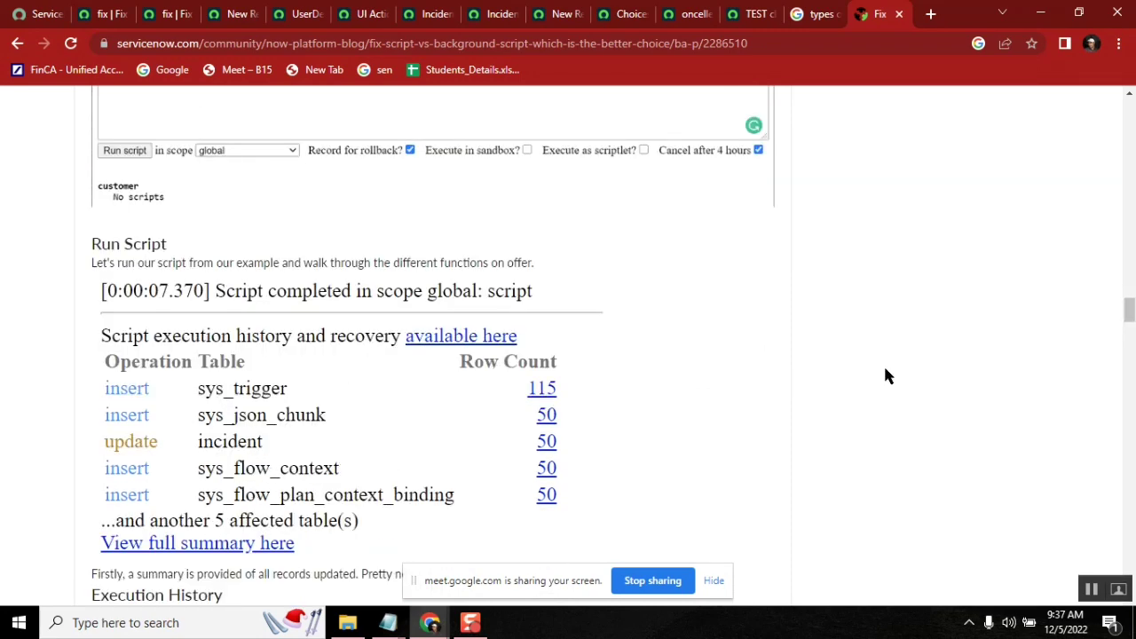
left_click_drag(1129, 310, 1130, 442)
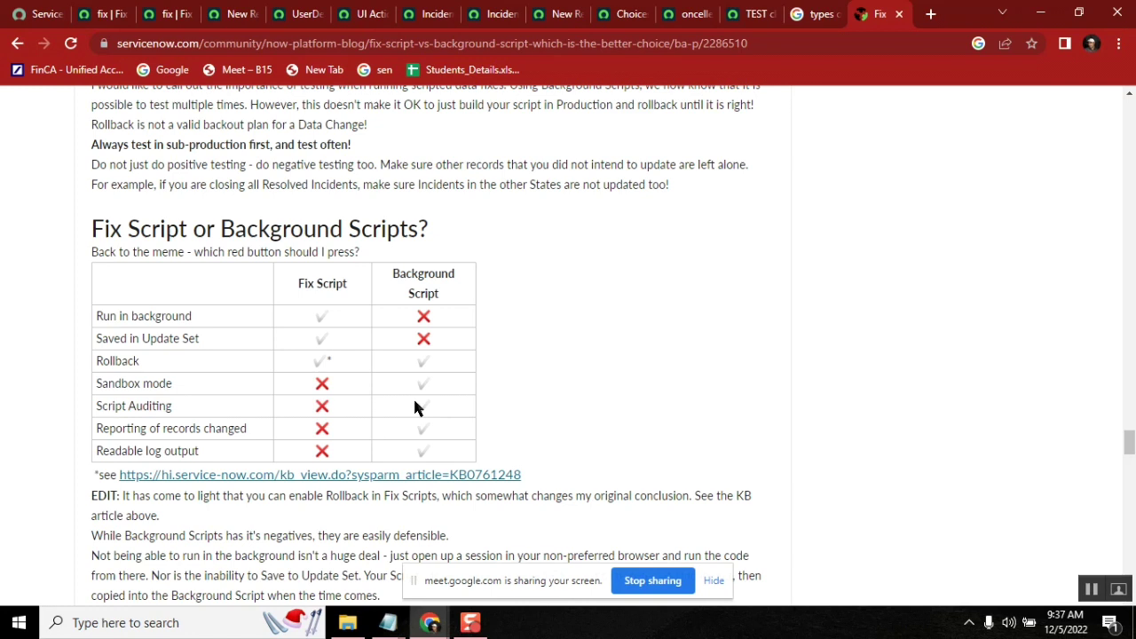
left_click(417, 49)
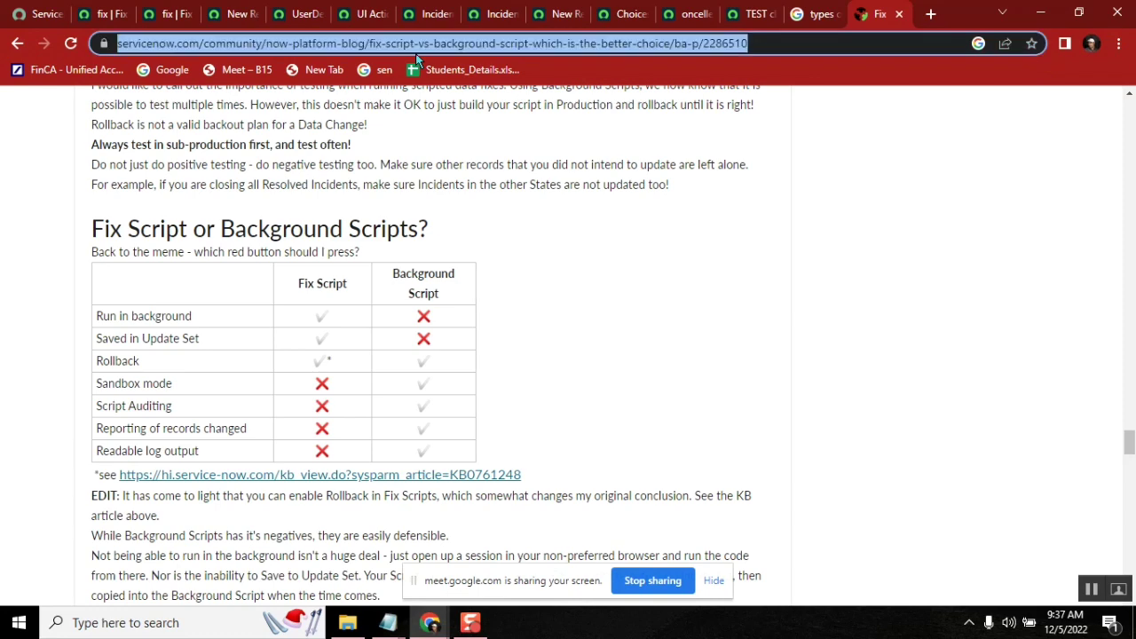
Paste the blog article's address under the Fix bullet in the Notepad class notes.
left_click(388, 622)
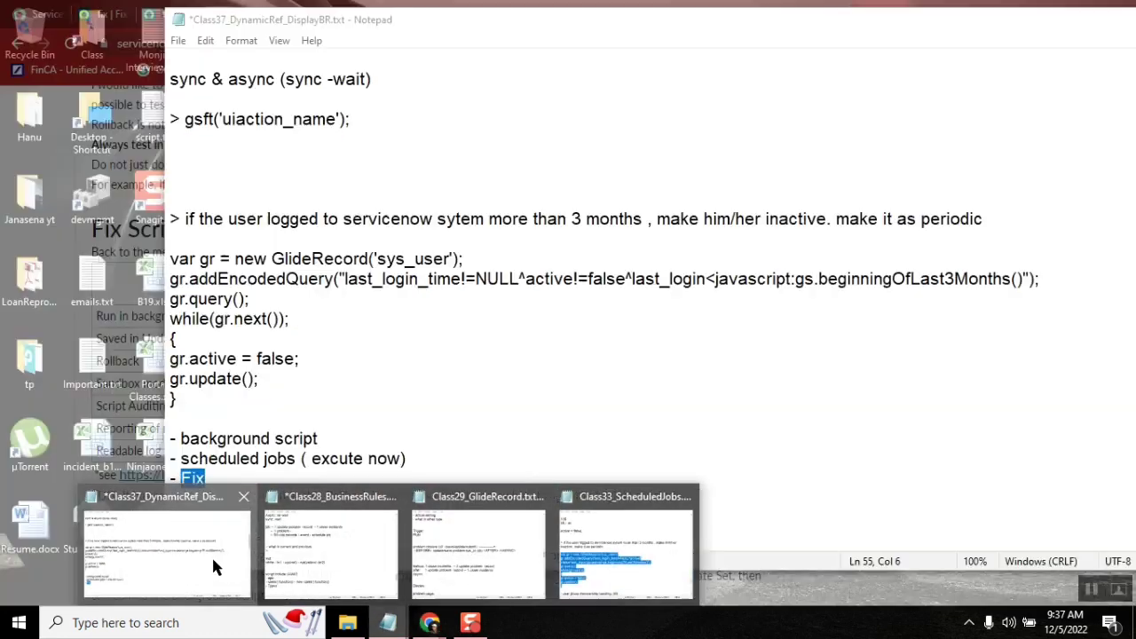
left_click(211, 555)
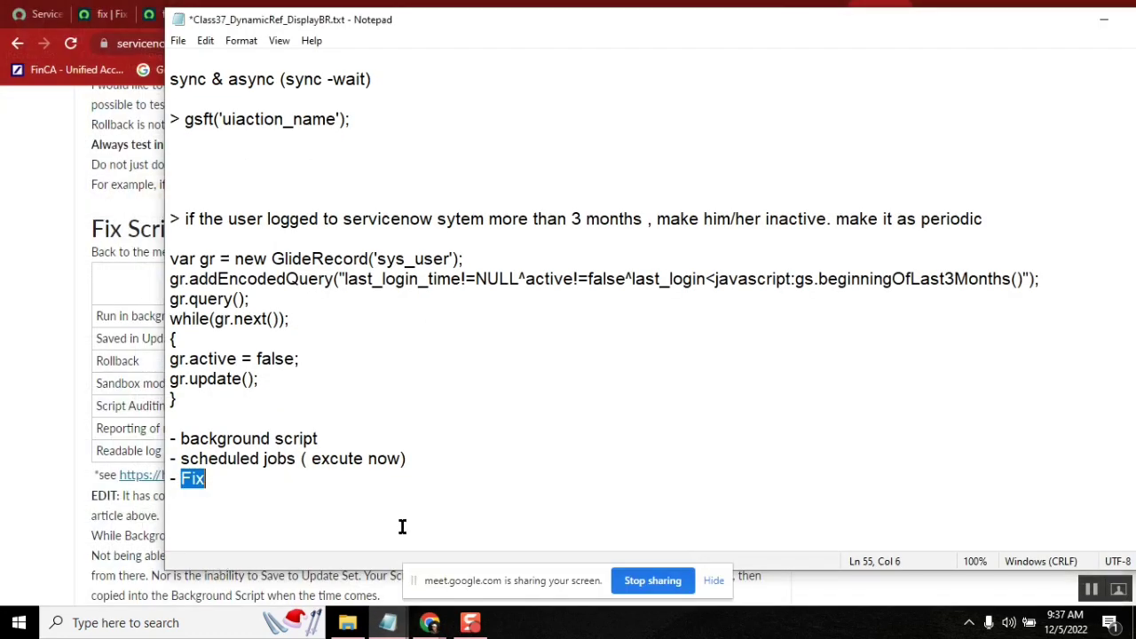
left_click(243, 489)
key("ctrl+v")
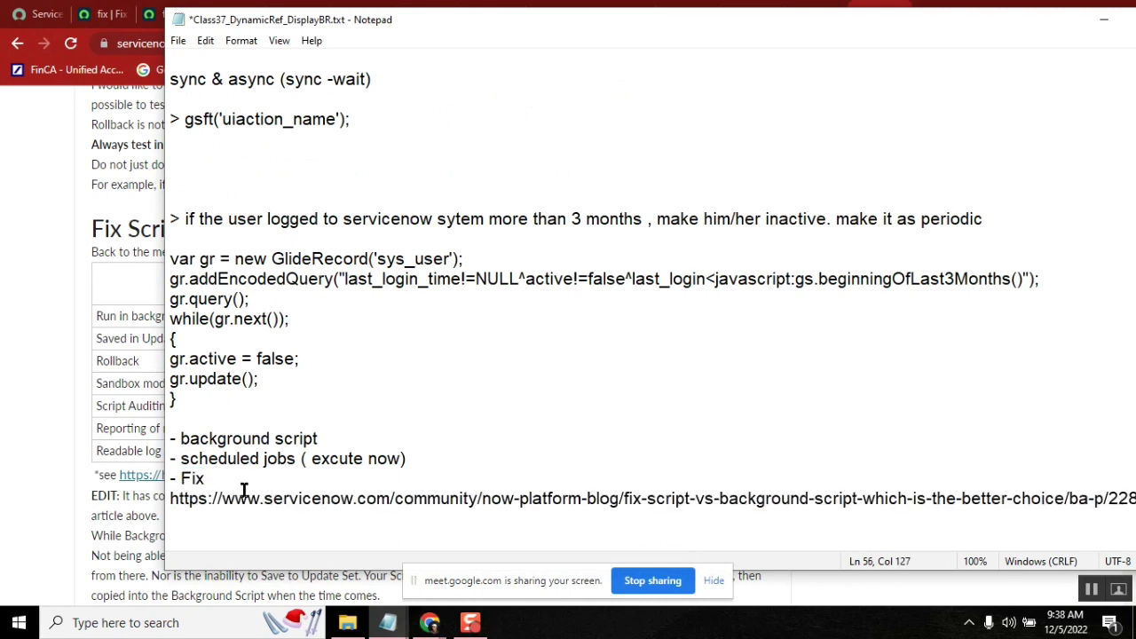
key("Return")
key("Return")
Review the background script, scheduled jobs and Fix notes, then return to the 'fix' Fix Script record.
left_click(431, 463)
left_click(171, 438, "shift")
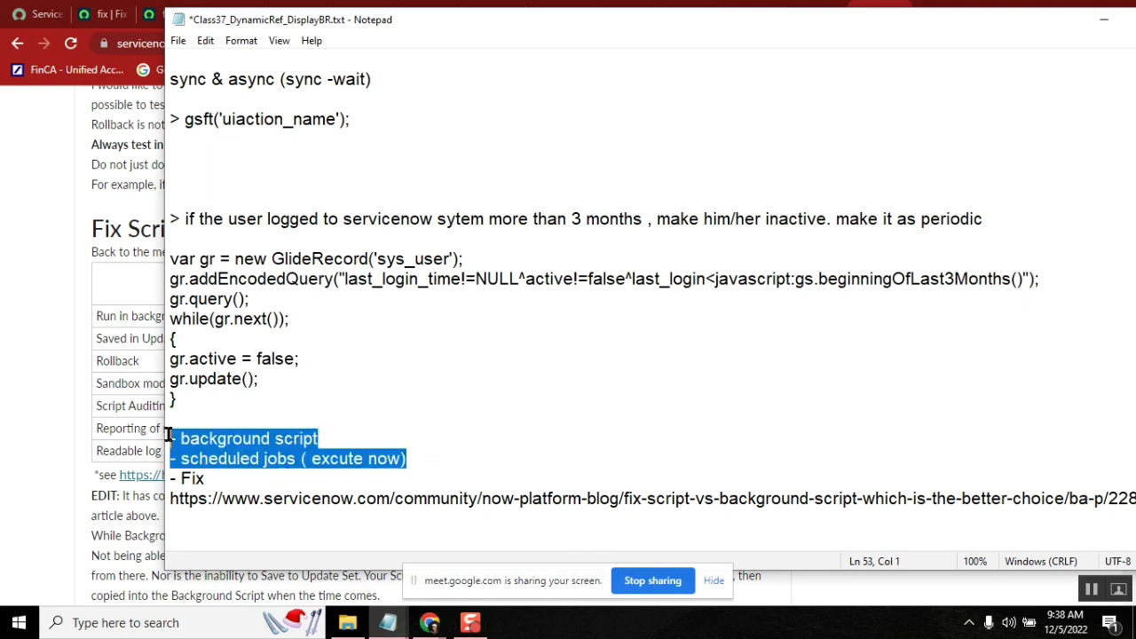
double_click(195, 480)
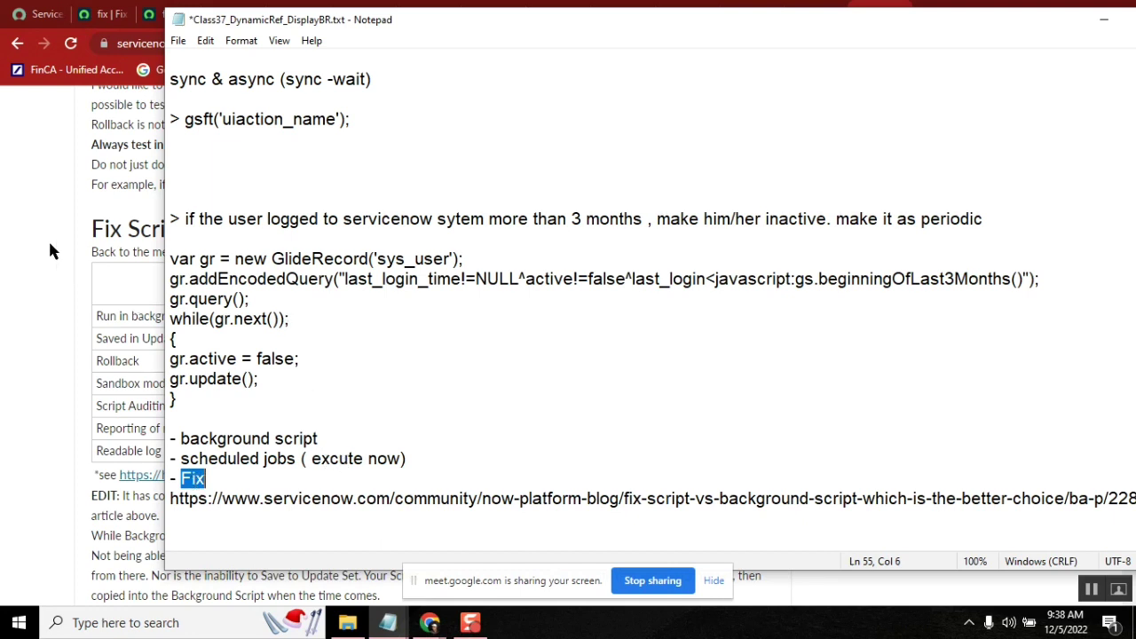
left_click(24, 205)
left_click(78, 24)
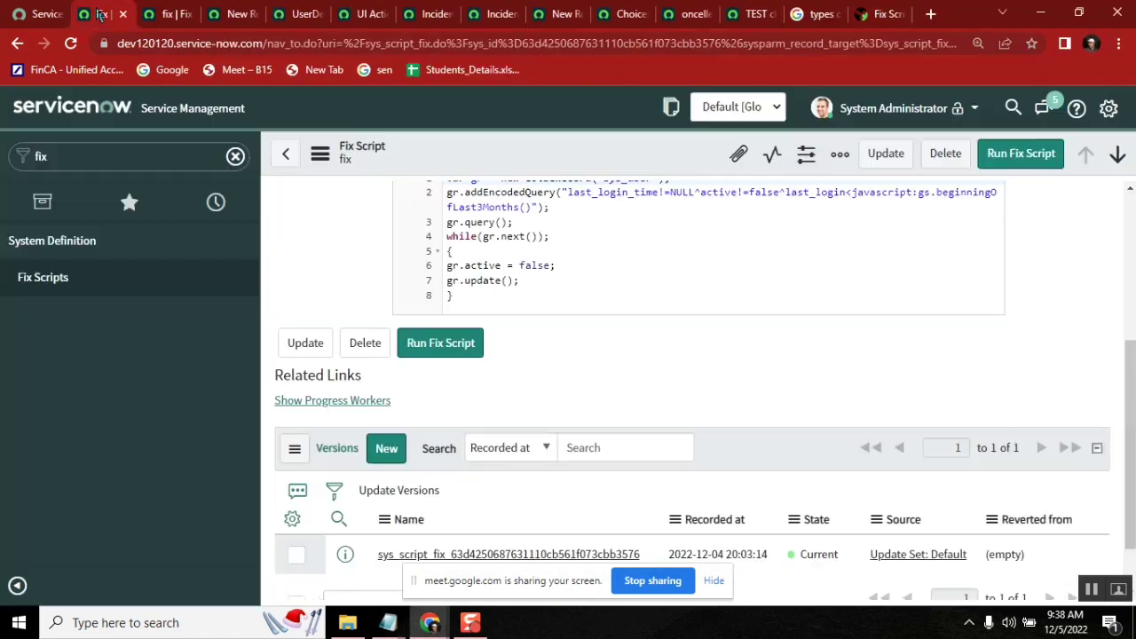
Filter the navigator for 'background' and open Scripts - Background in a new tab.
left_click(128, 148)
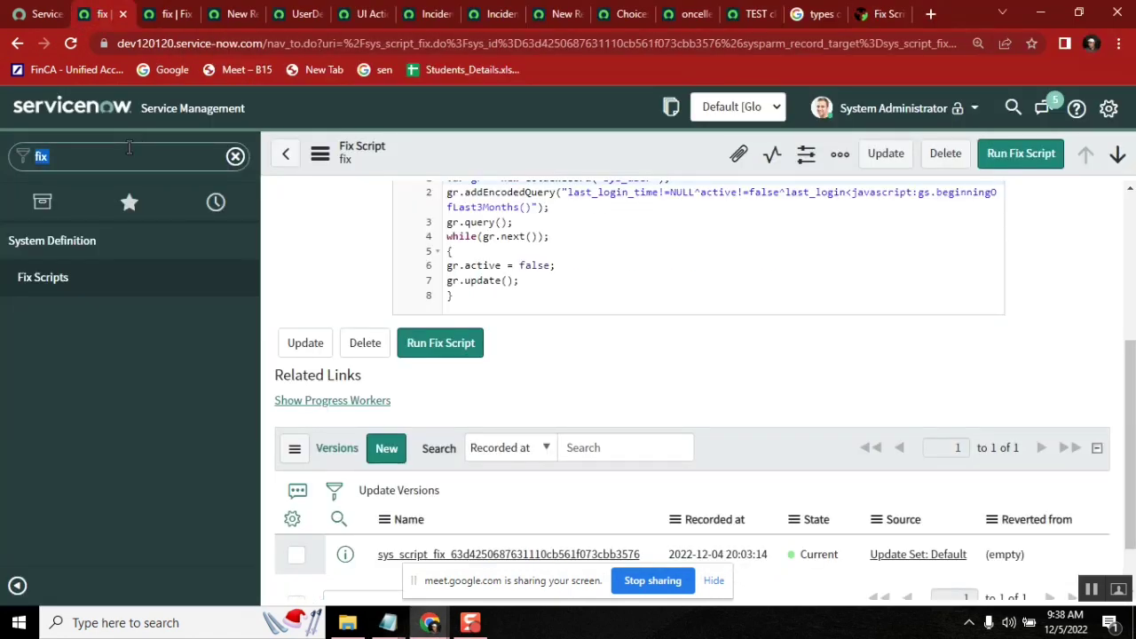
type("background")
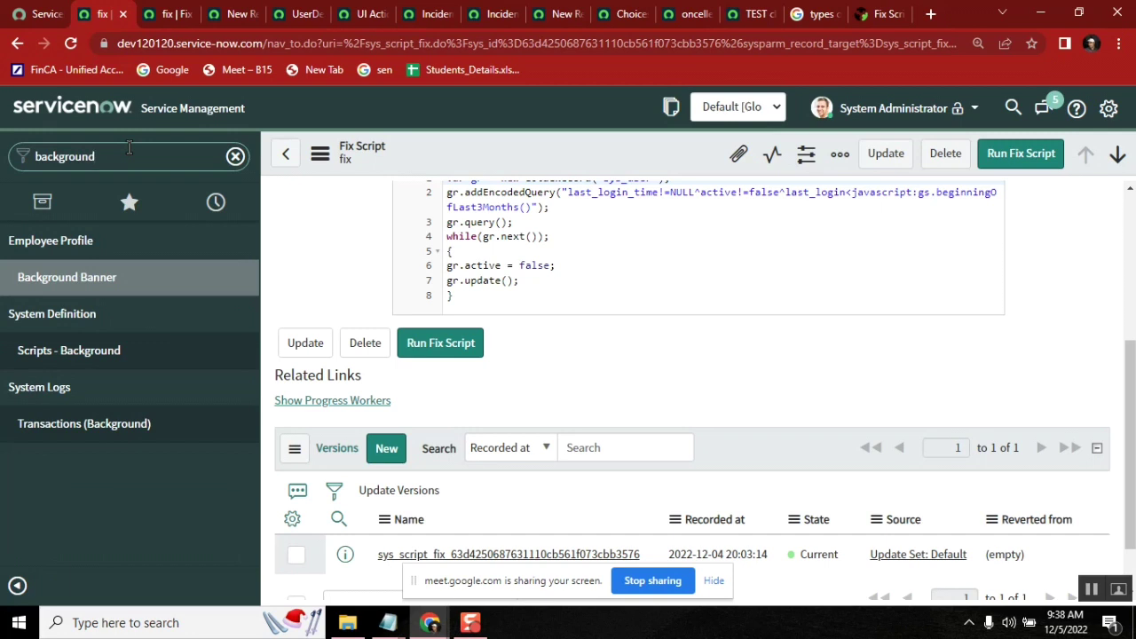
middle_click(129, 349)
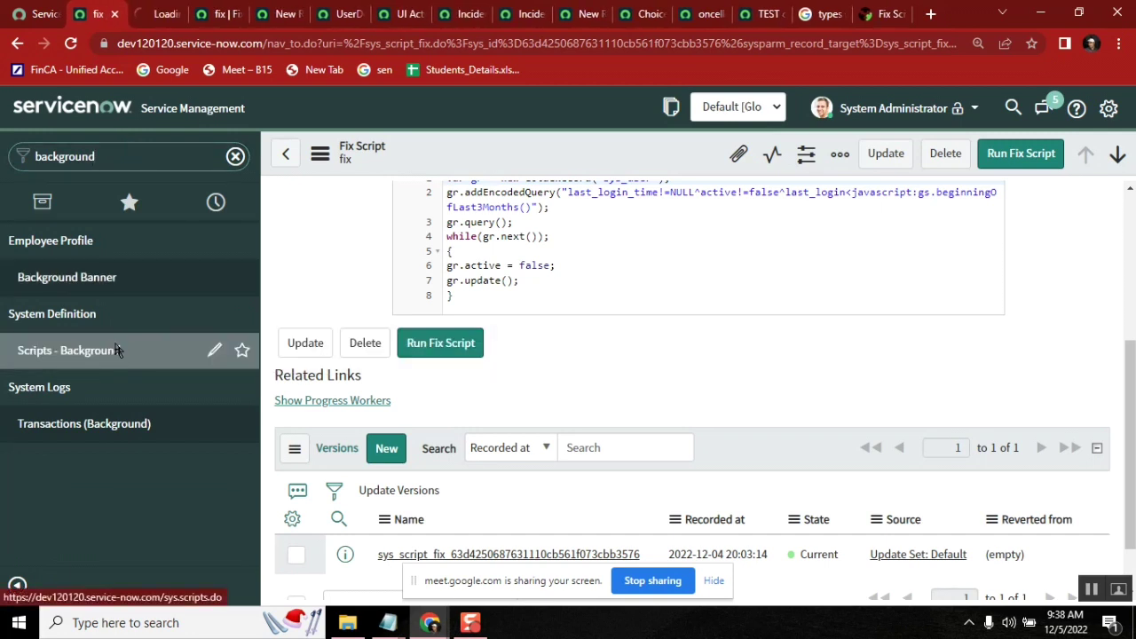
left_click(155, 15)
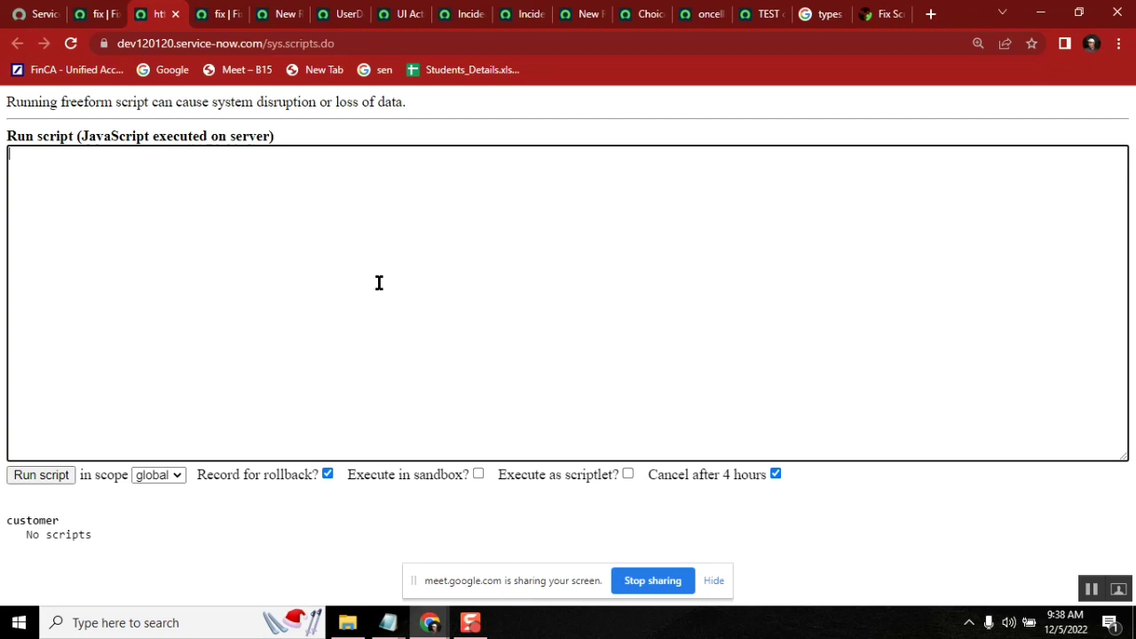
Look over the empty Background Scripts box, then go back to the 'fix' Fix Script record.
left_click(216, 14)
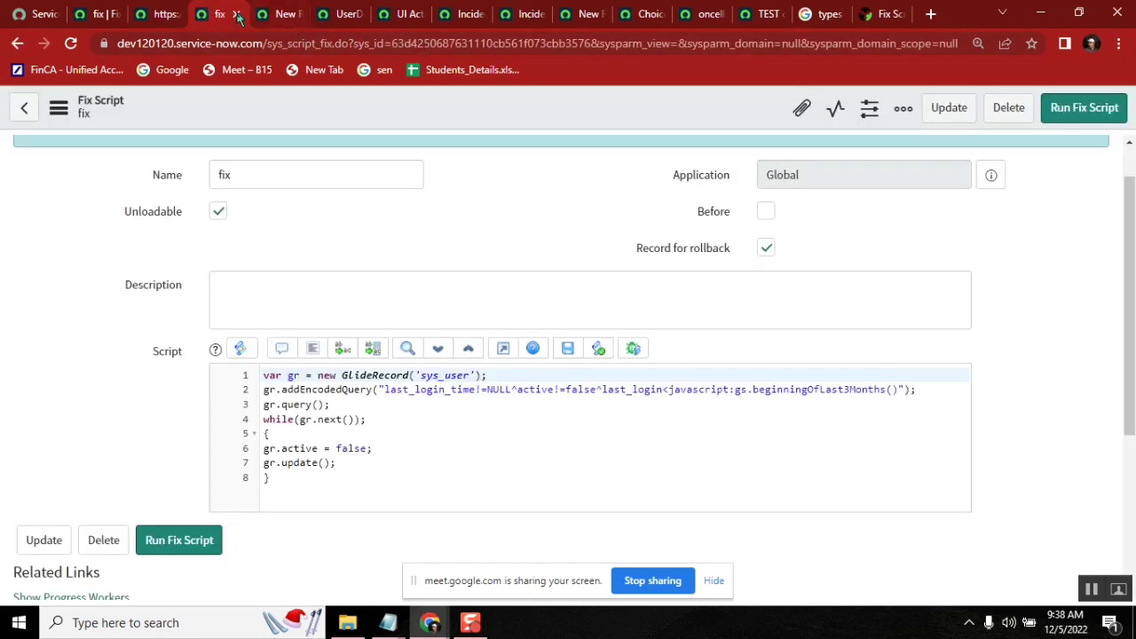
left_click(93, 18)
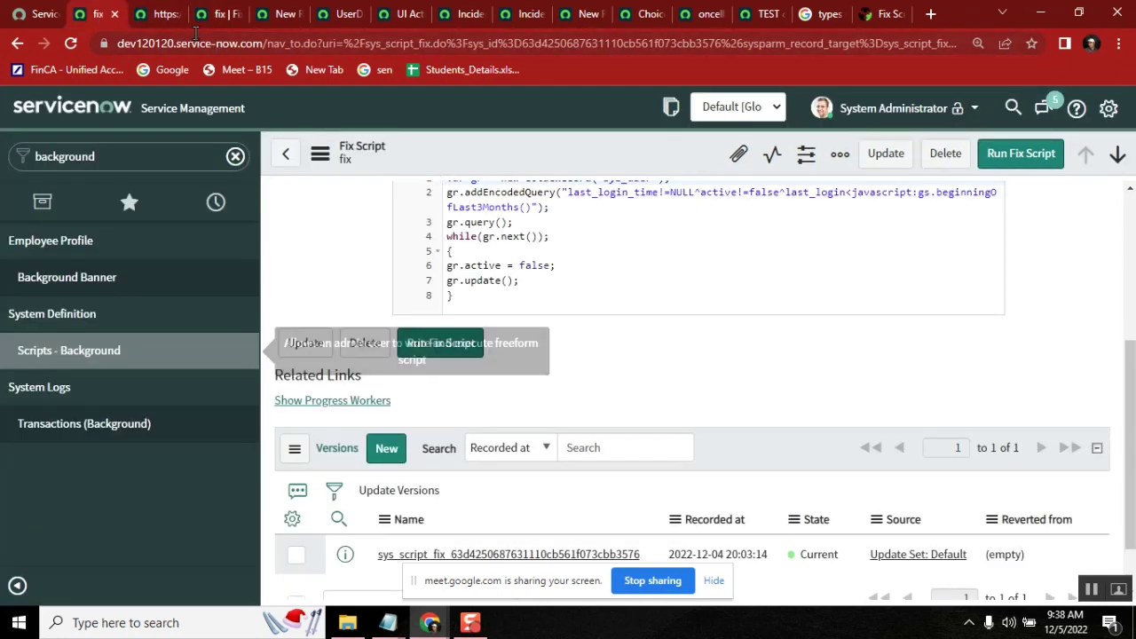
left_click(160, 21)
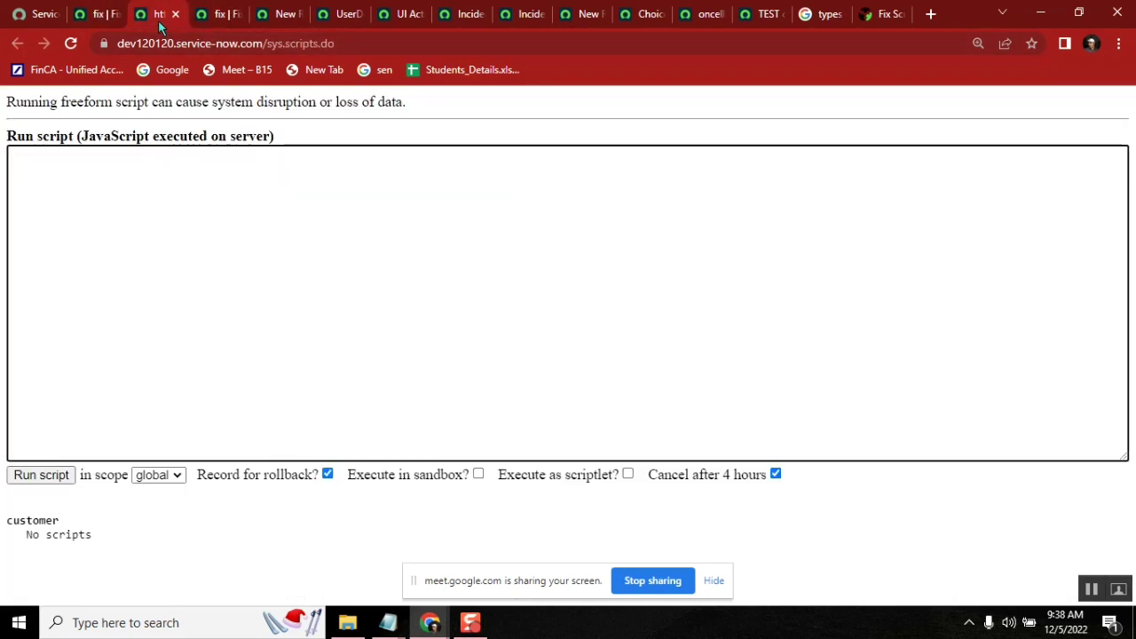
left_click(316, 217)
left_click(98, 22)
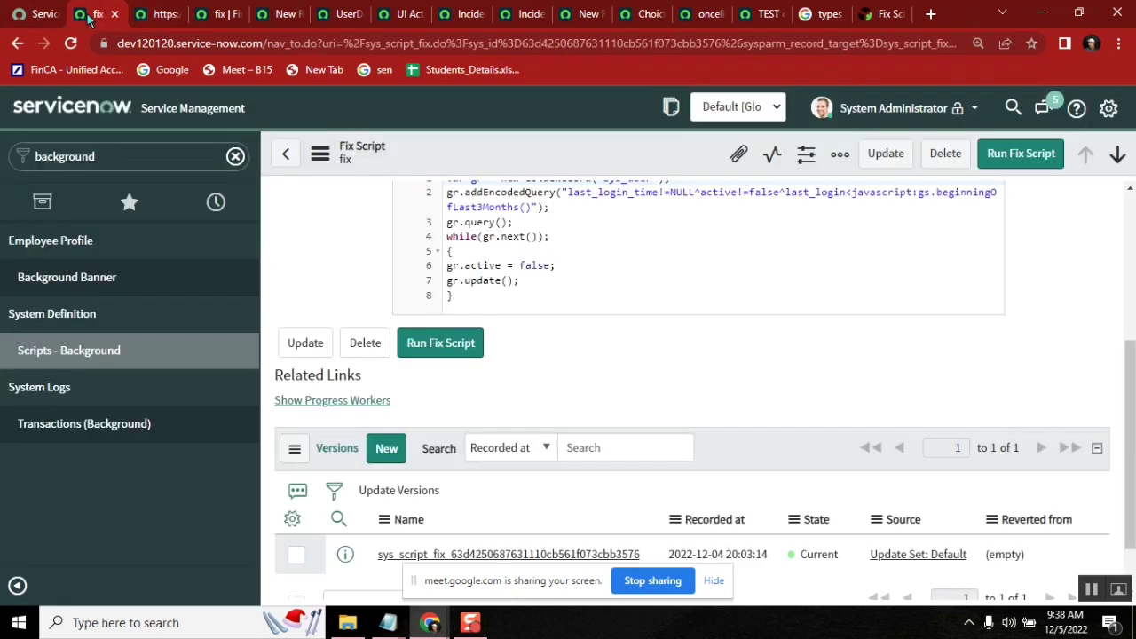
Filter the navigator for 'transaction' and open System Diagnostics' Active Transactions (All Nodes) in a new tab.
double_click(114, 158)
type("tra")
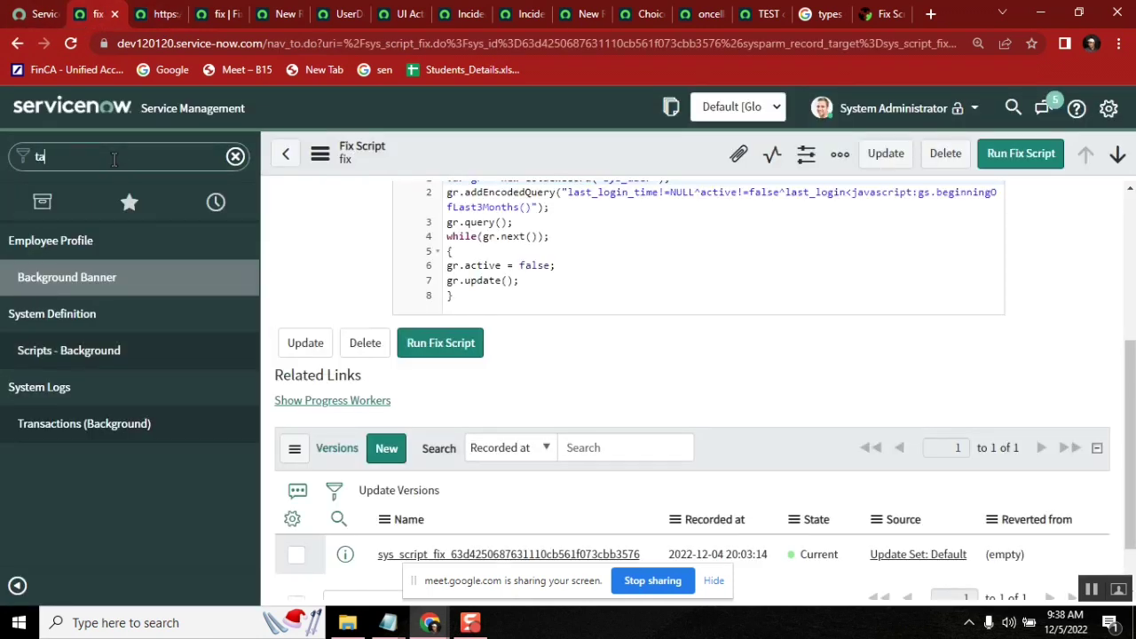
type("c")
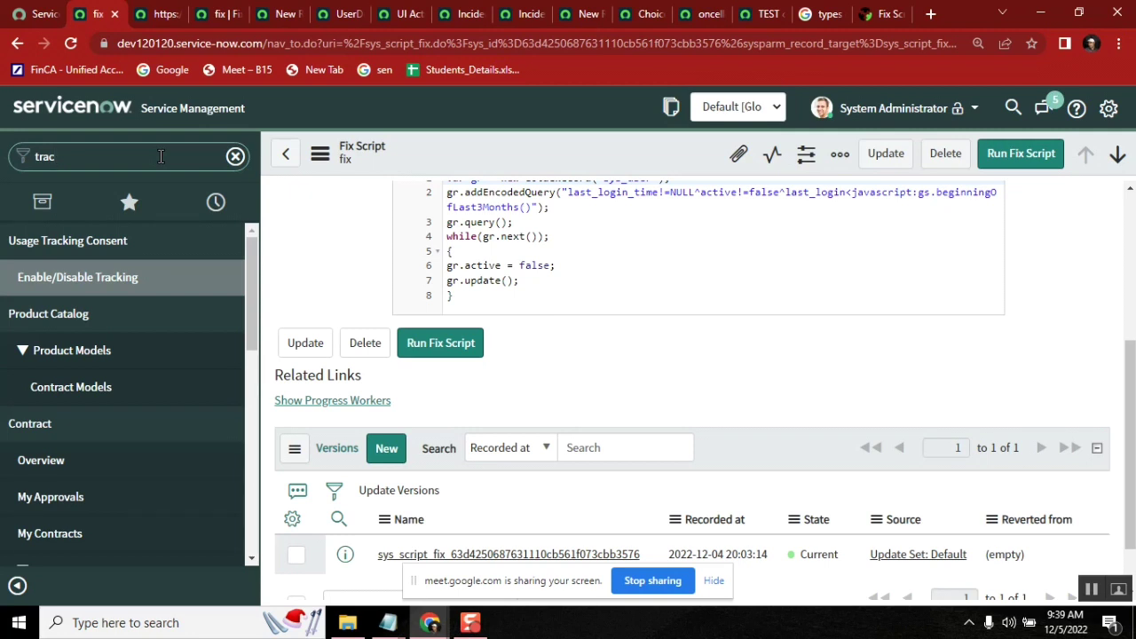
key("BackSpace")
type("sa")
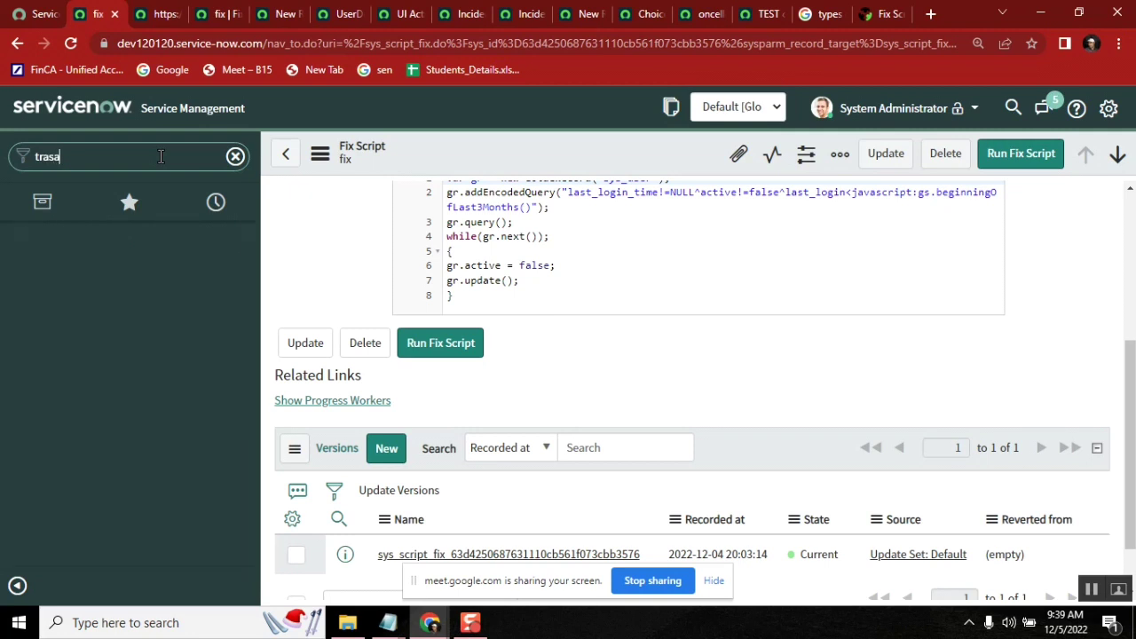
key("BackSpace")
key("BackSpace")
type("n")
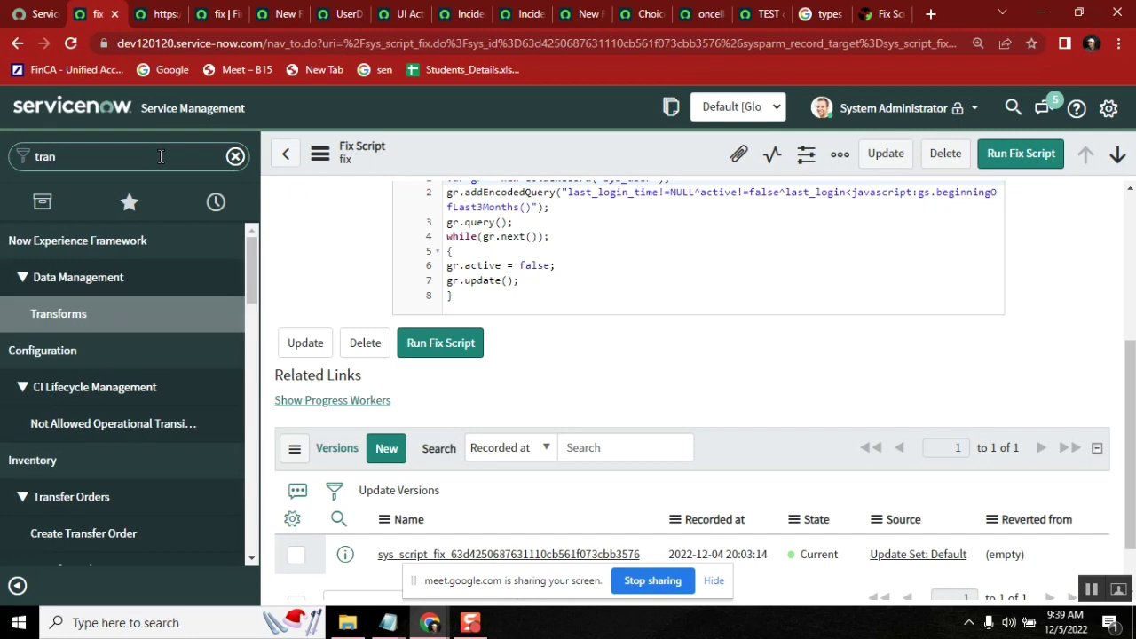
type("sationns")
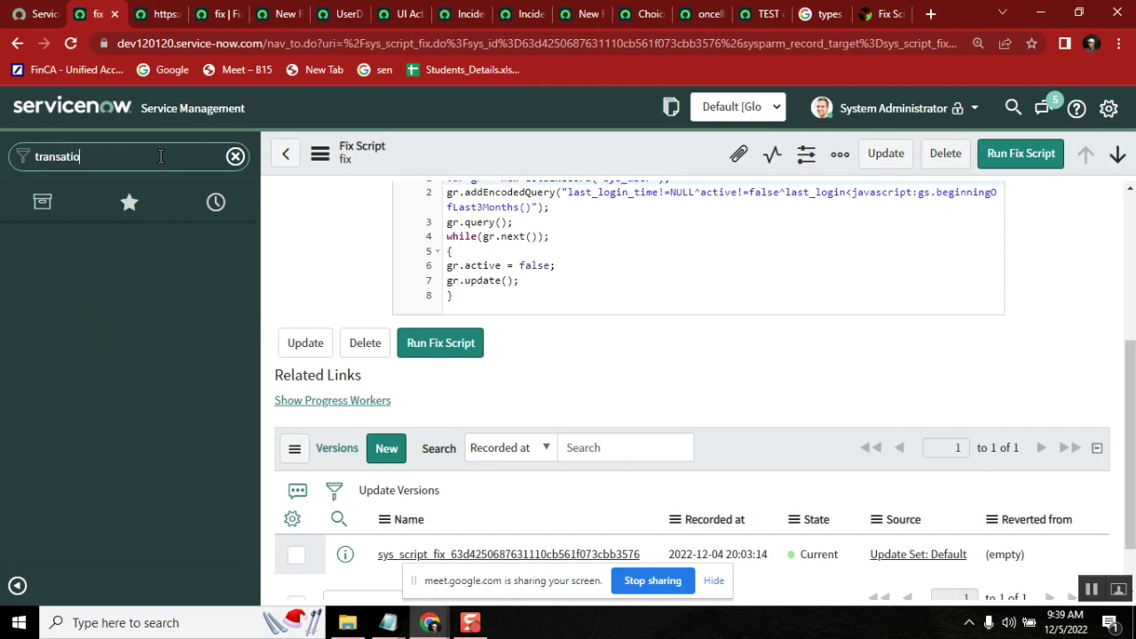
key("BackSpace")
key("BackSpace")
key("BackSpace")
key("BackSpace")
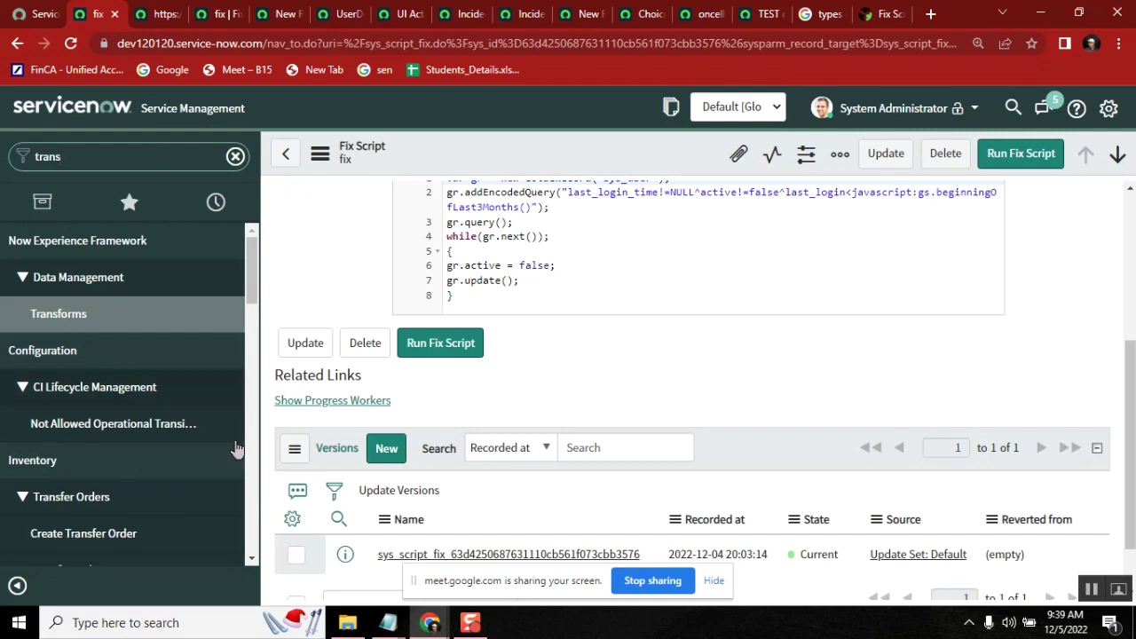
left_click_drag(253, 302, 260, 372)
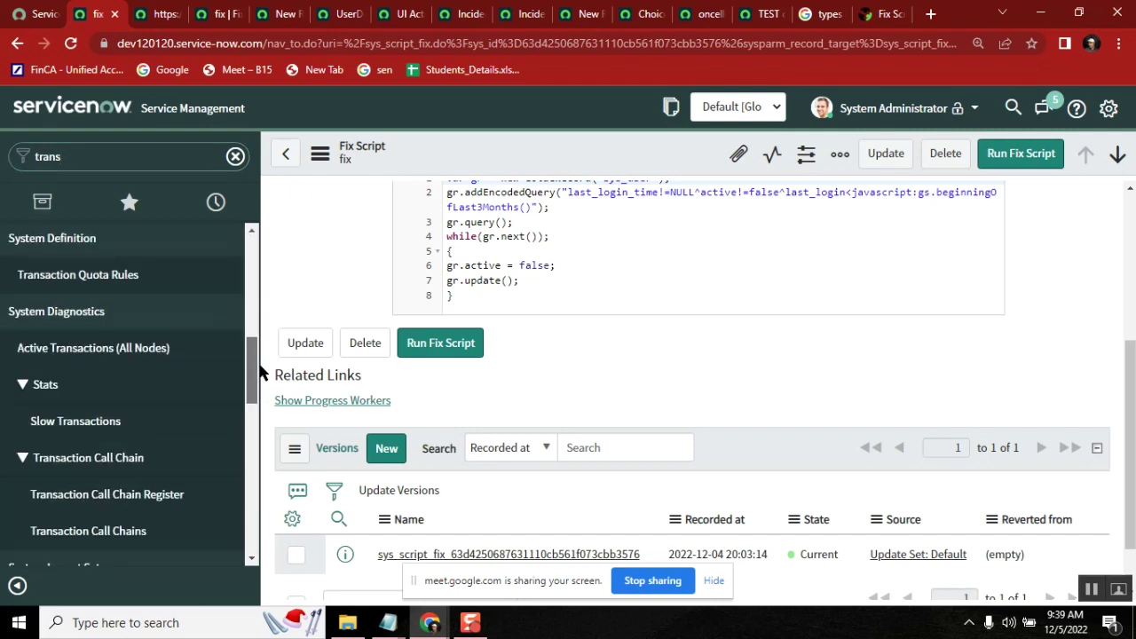
middle_click(111, 340)
left_click(142, 13)
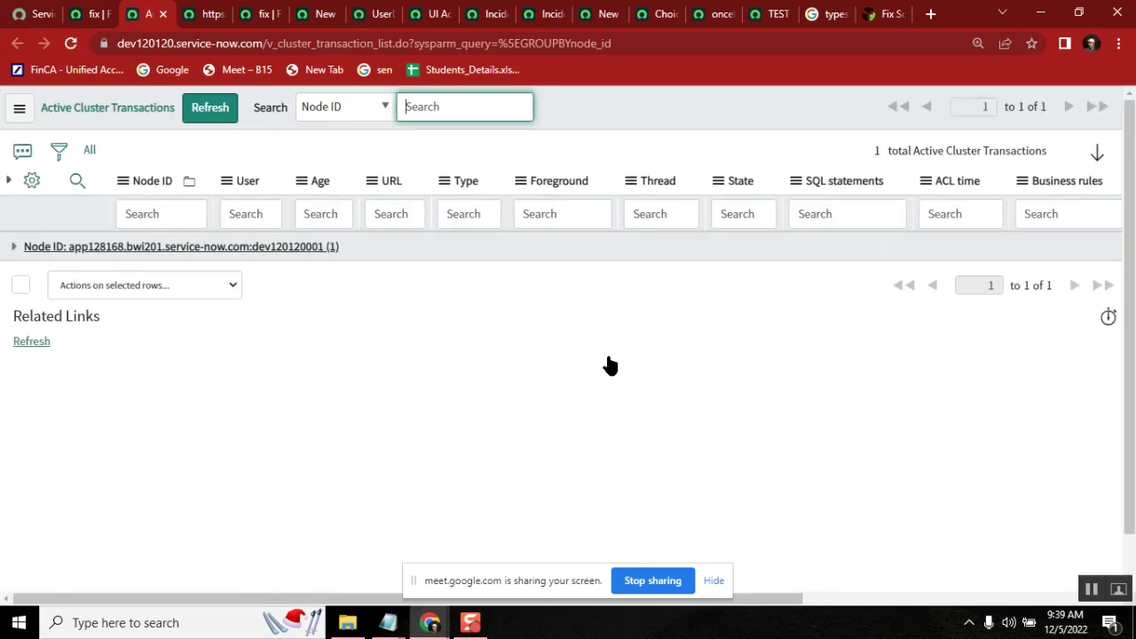
Expand the node group and highlight the admin user's loading_transactions.do transaction, comparing the other tabs.
left_click(12, 247)
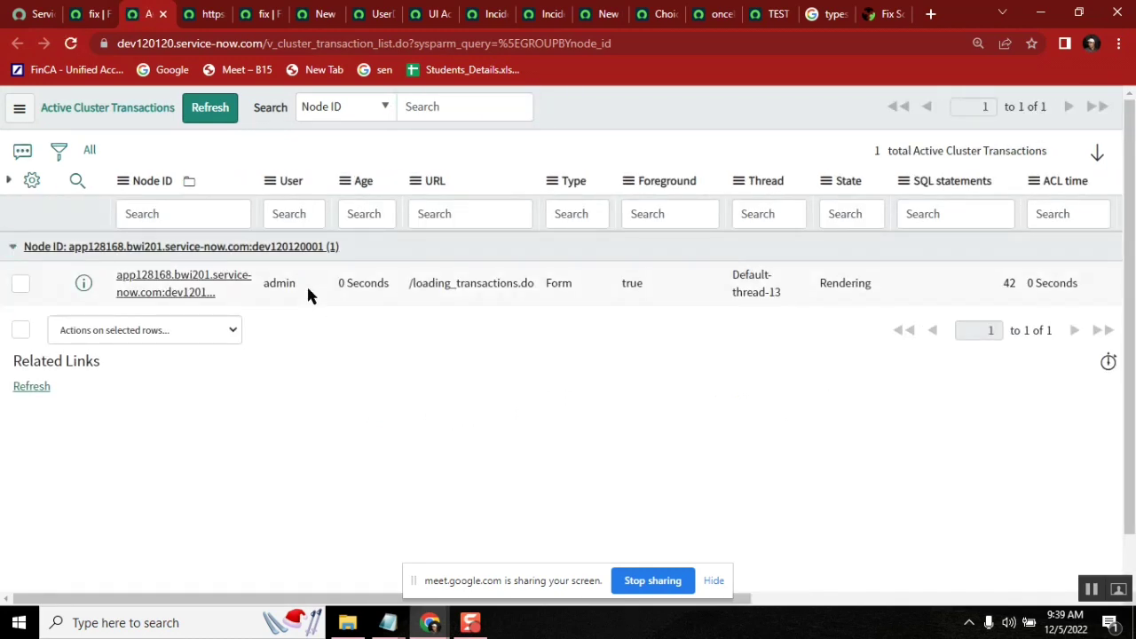
left_click_drag(306, 284, 265, 283)
left_click(203, 16)
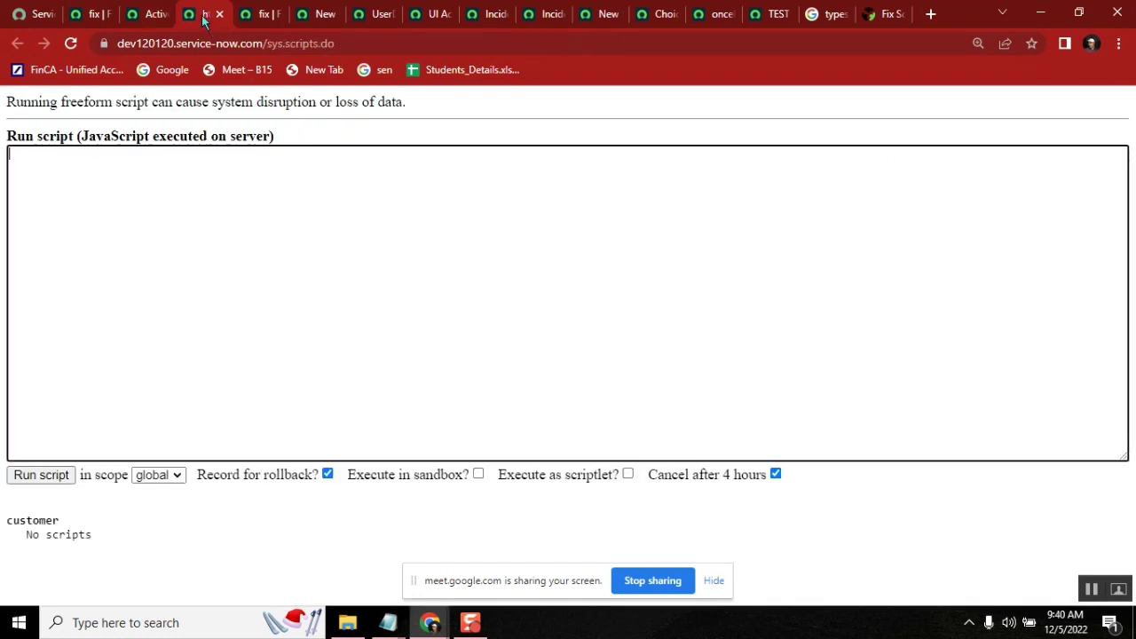
left_click(151, 12)
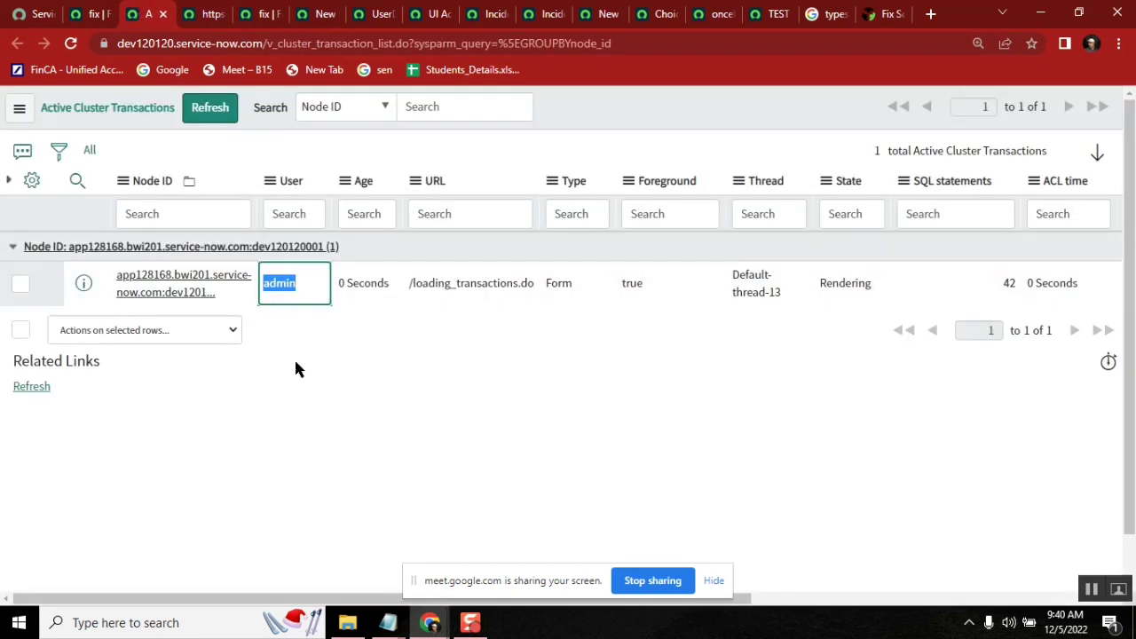
left_click(89, 15)
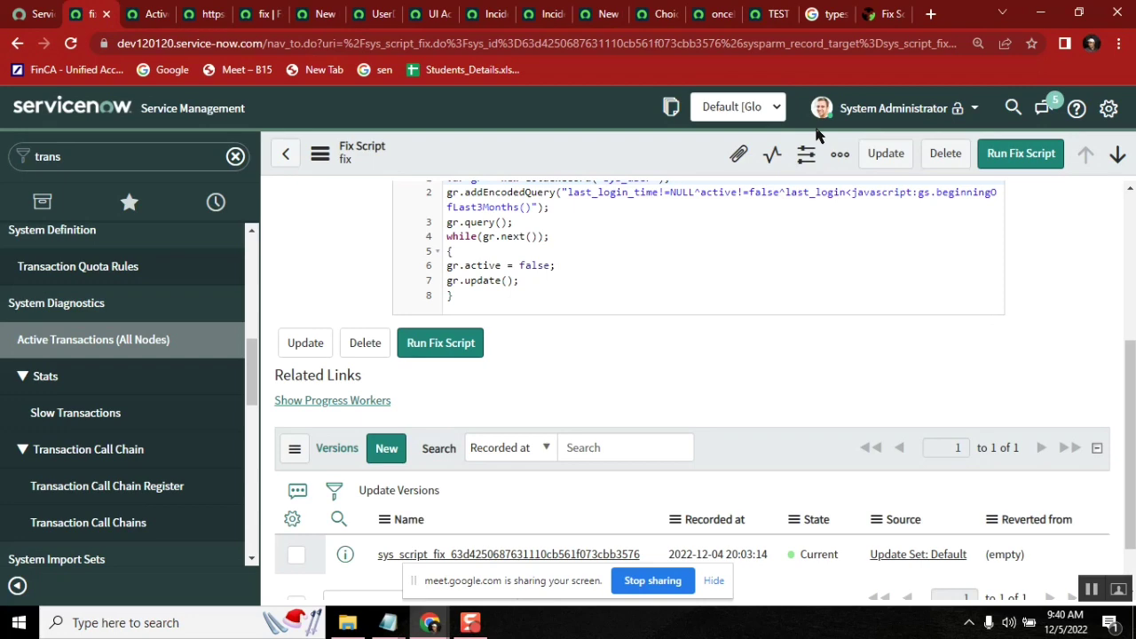
left_click(151, 12)
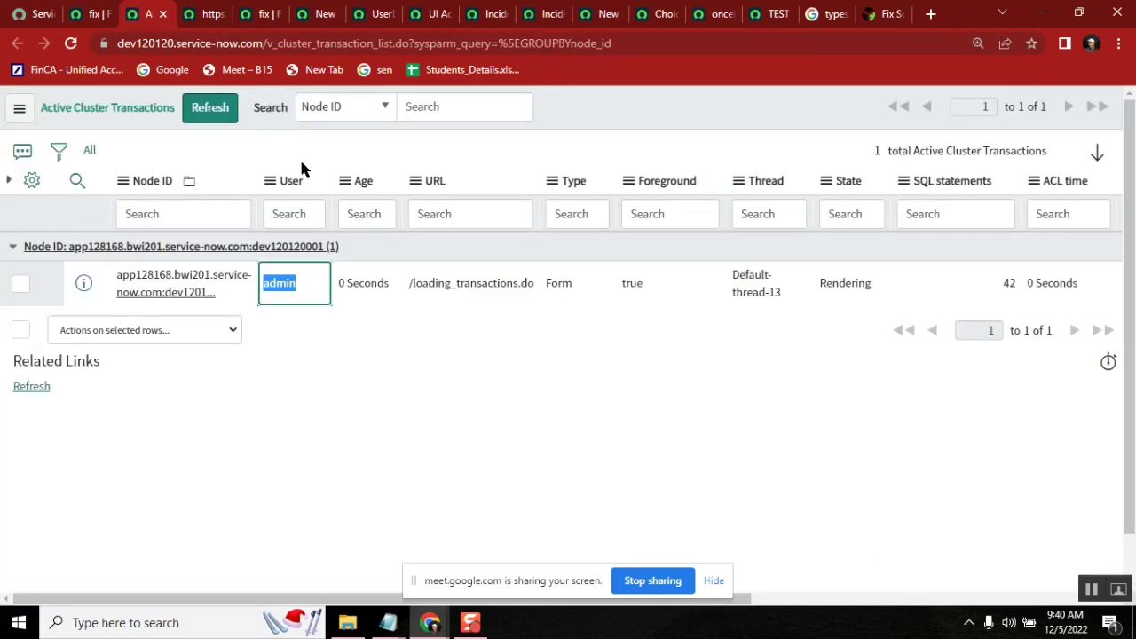
Bring the Class37_DynamicRef_DisplayBR notes forward and go over the background script, scheduled jobs and Fix notes.
left_click(388, 624)
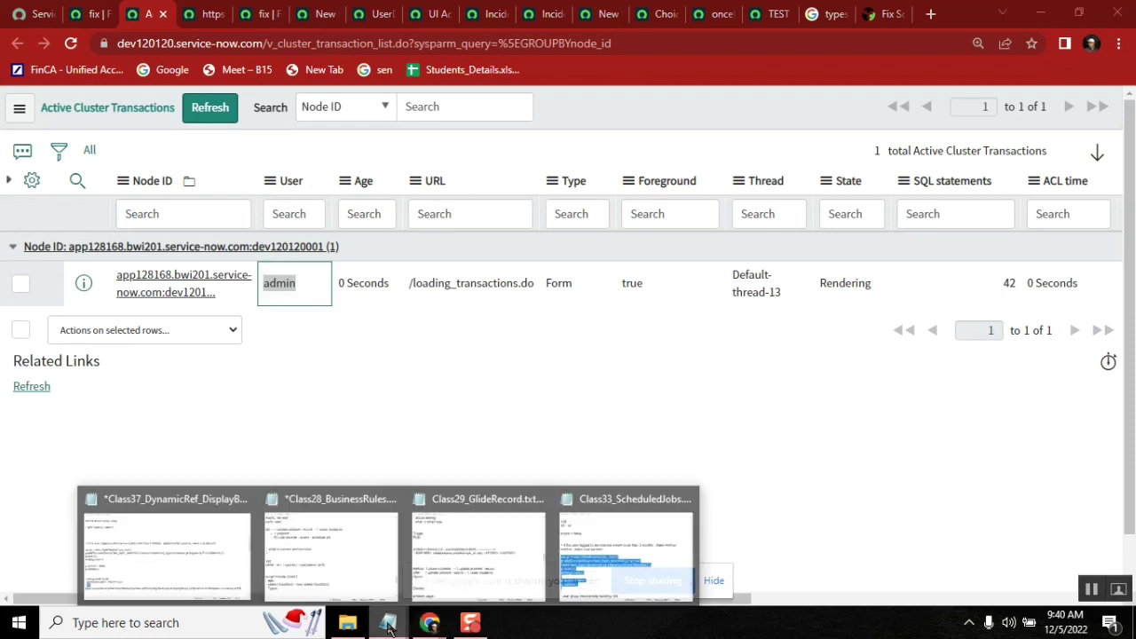
left_click(173, 546)
left_click(322, 437)
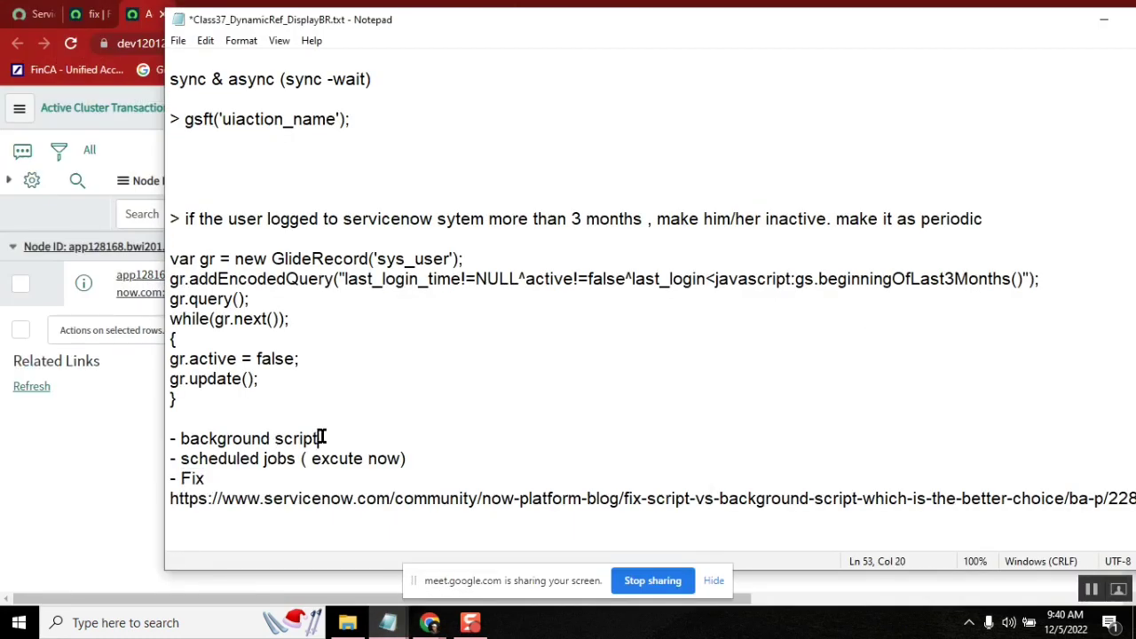
left_click(218, 459)
left_click(189, 479)
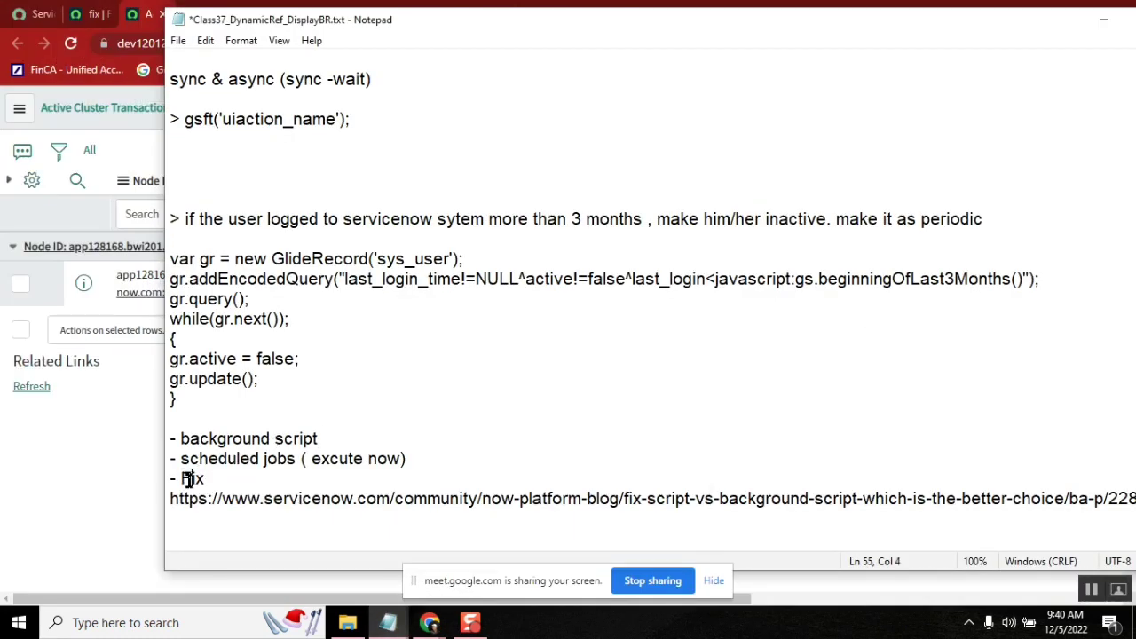